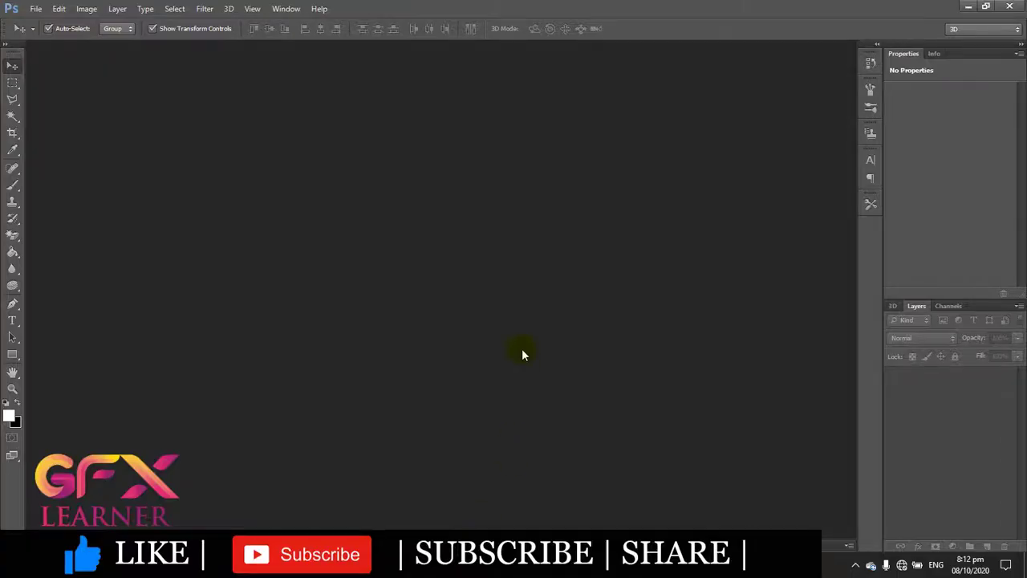
- Open cars_black_background_012.jpg from Downloads and zoom in and out to inspect the car
left_click(36, 9)
left_click(49, 35)
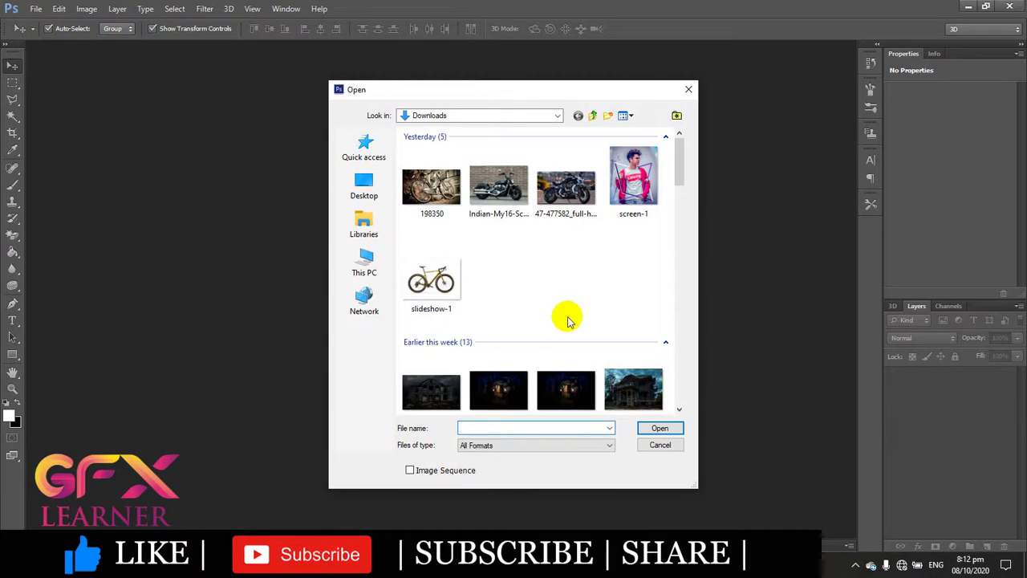
scroll(566, 318, "down", 2)
scroll(571, 333, "down", 2)
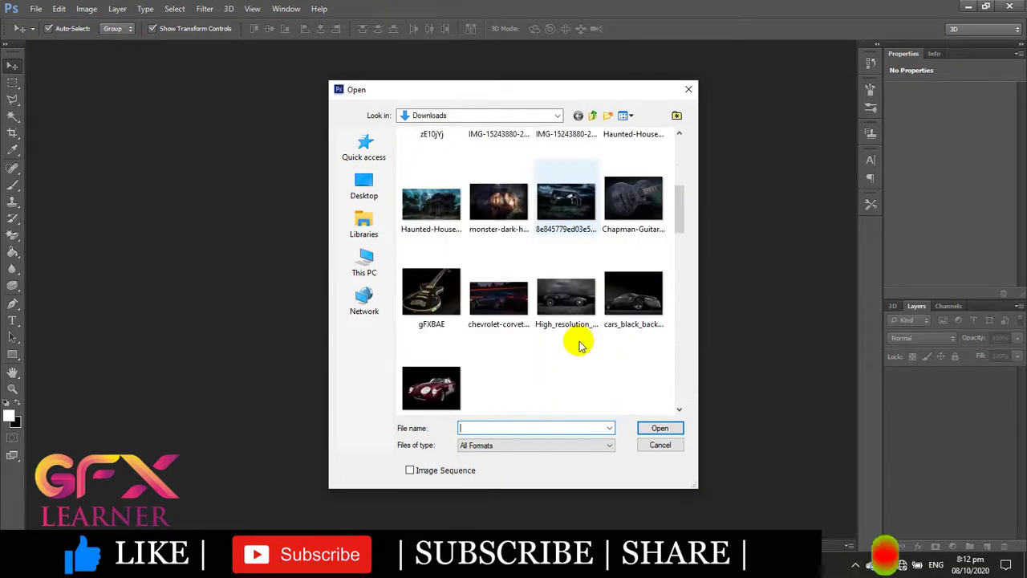
left_click(636, 306)
left_click(663, 428)
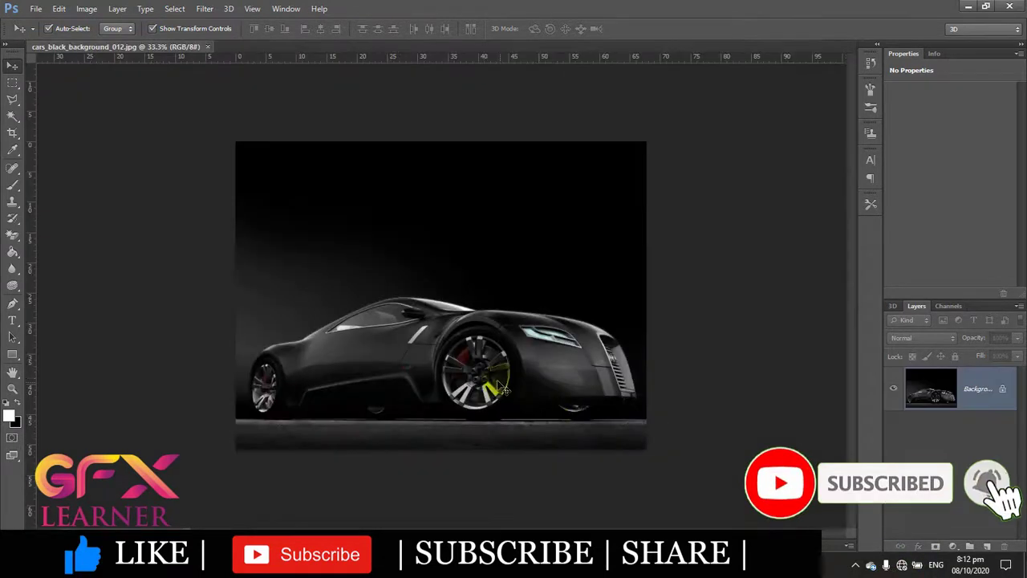
scroll(505, 383, "up", 2)
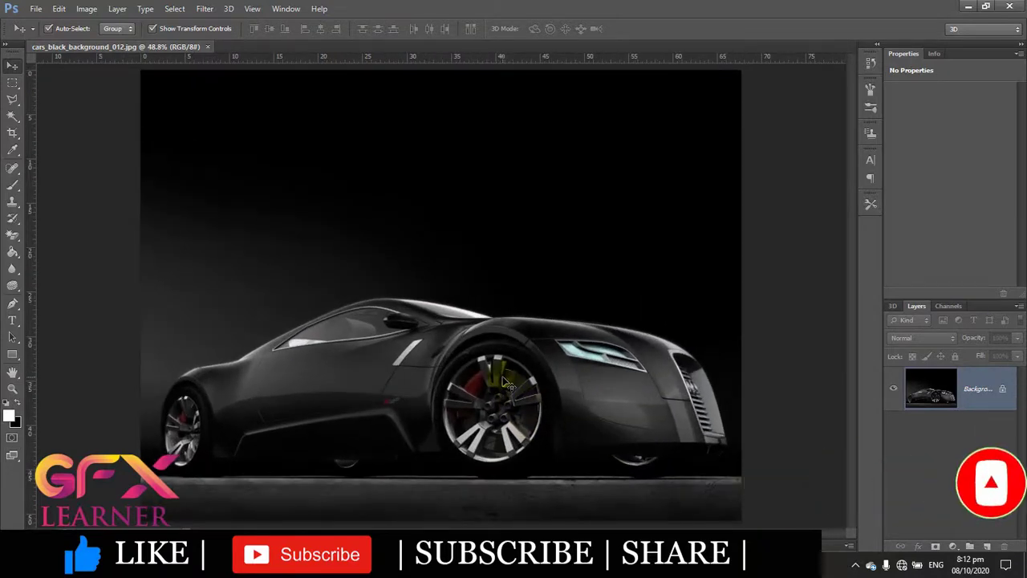
scroll(506, 383, "up", 1)
scroll(506, 383, "up", 3)
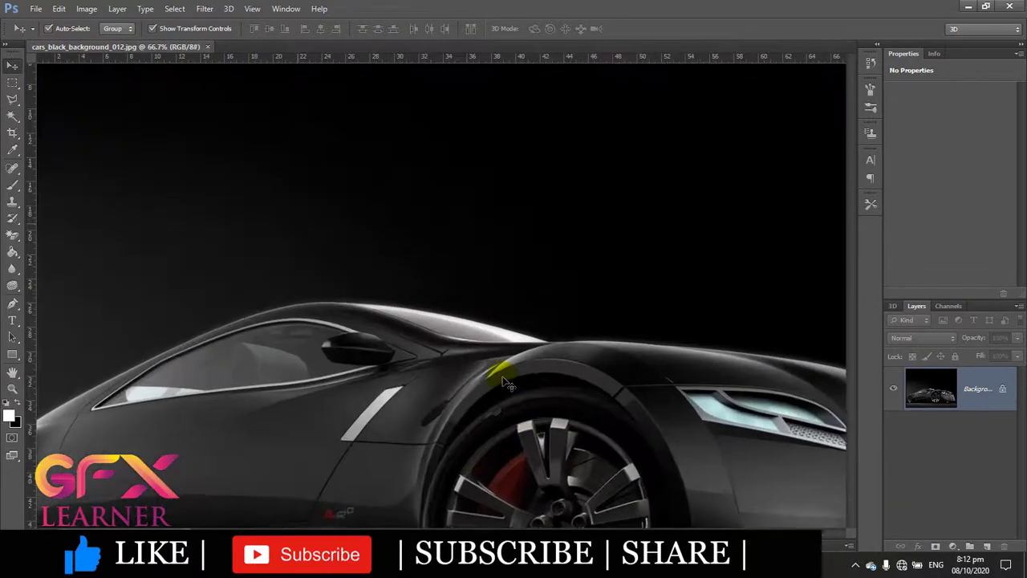
scroll(505, 383, "up", 3)
scroll(505, 383, "down", 3)
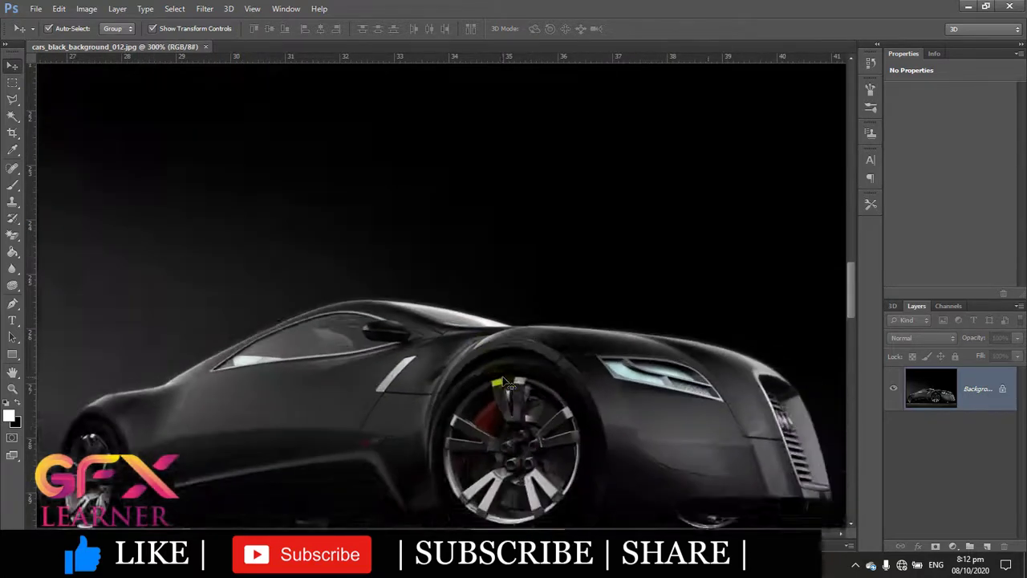
scroll(506, 383, "down", 3)
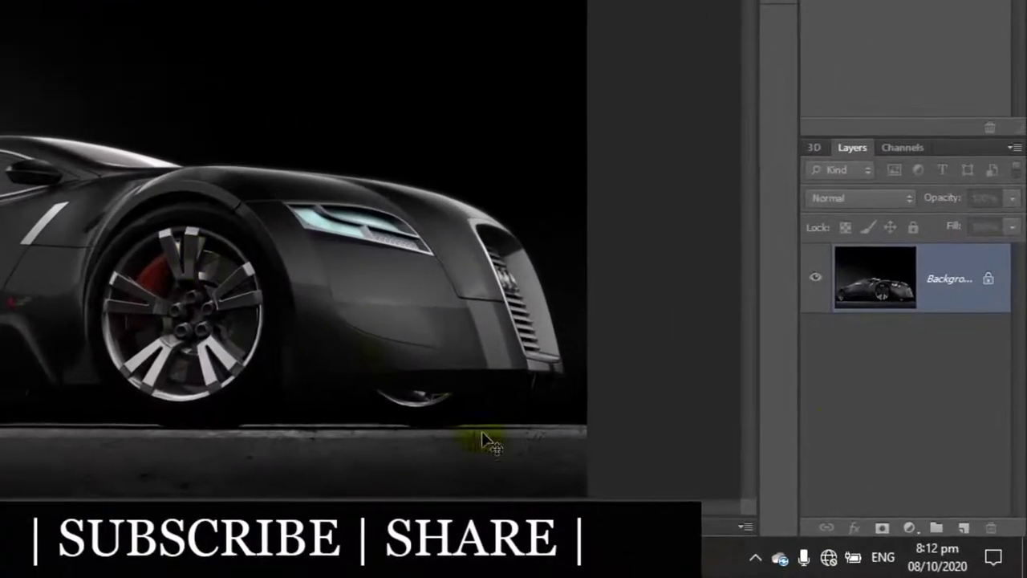
- Add a Brightness/Contrast adjustment layer with brightness lowered to -70
left_click(909, 527)
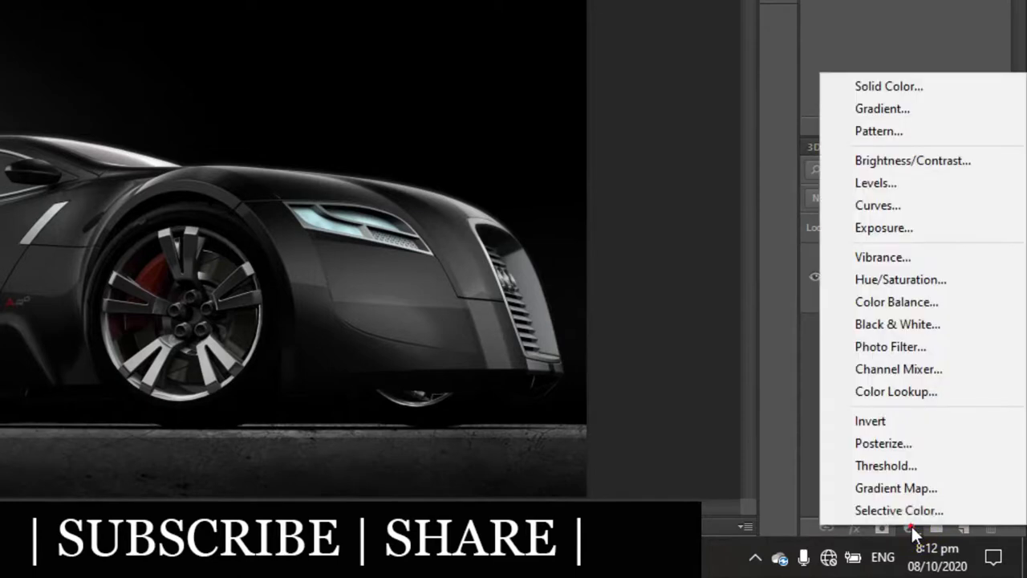
left_click(915, 160)
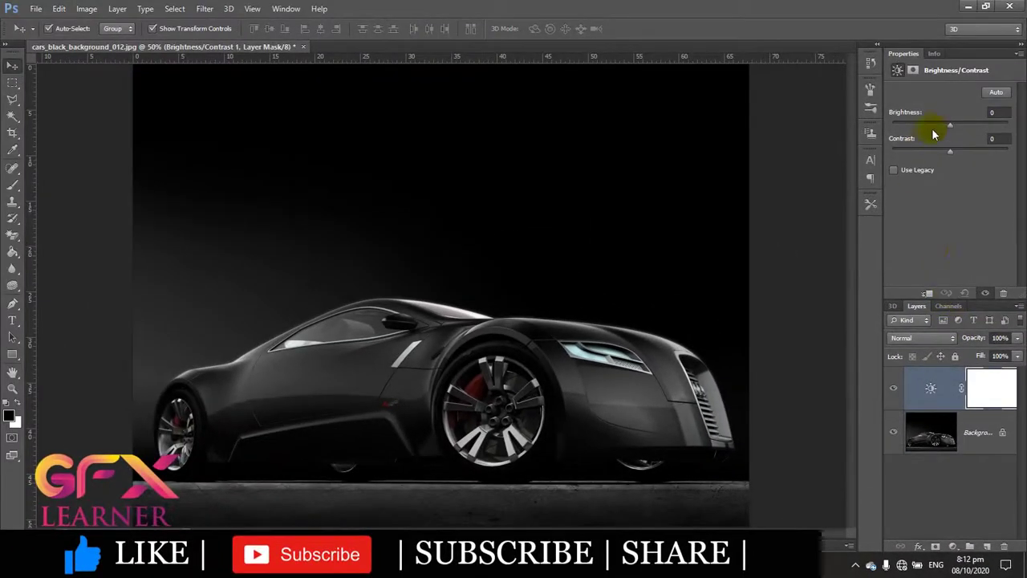
left_click_drag(950, 128, 922, 125)
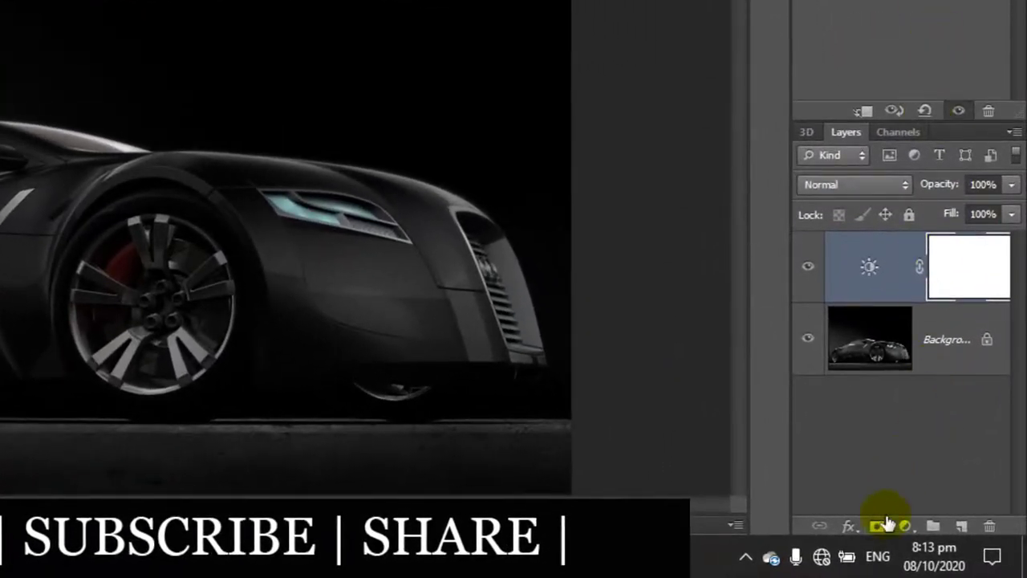
- Add a Curves adjustment layer with a slightly adjusted midtone point
left_click(897, 524)
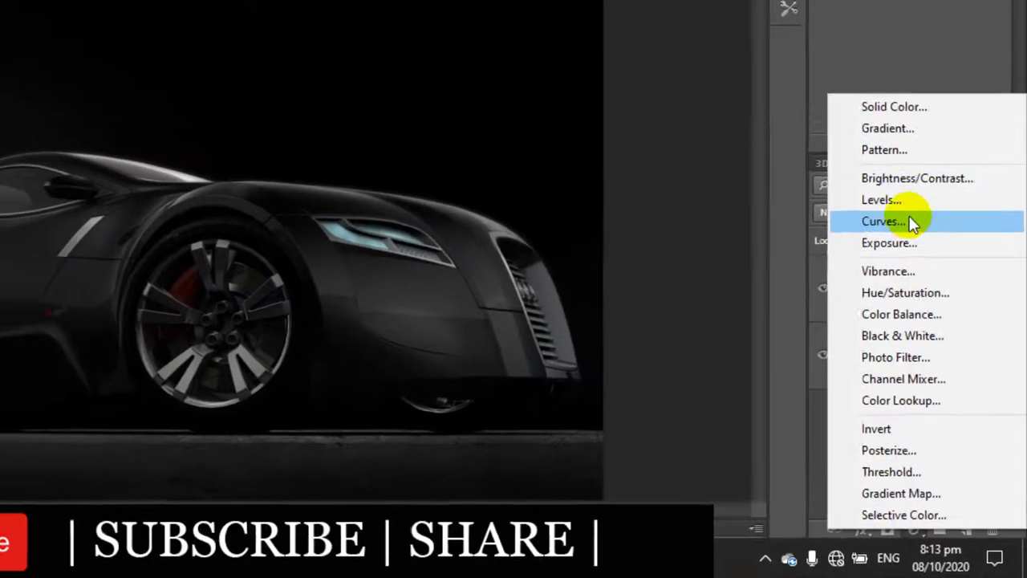
left_click(873, 194)
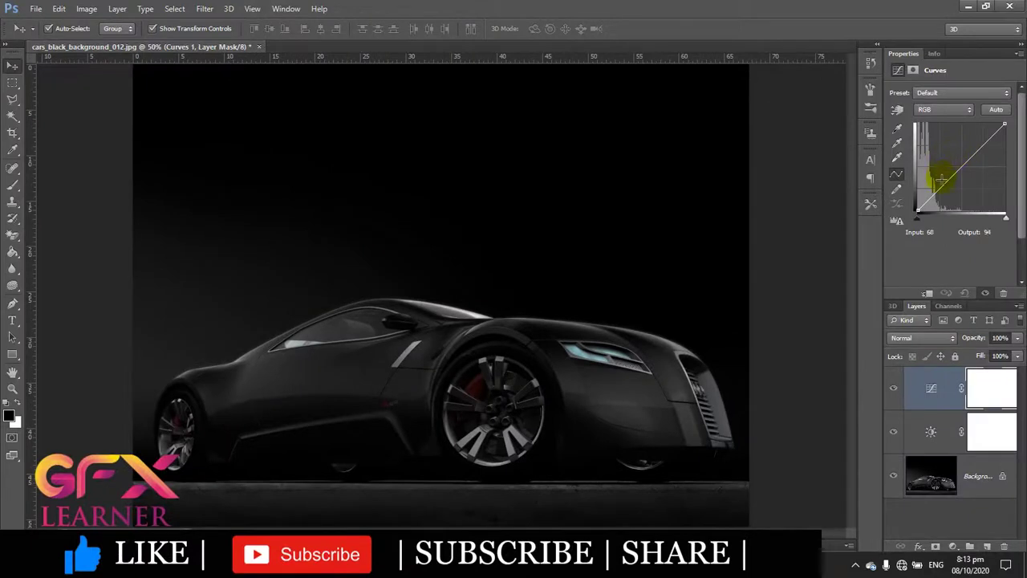
left_click_drag(940, 186, 945, 190)
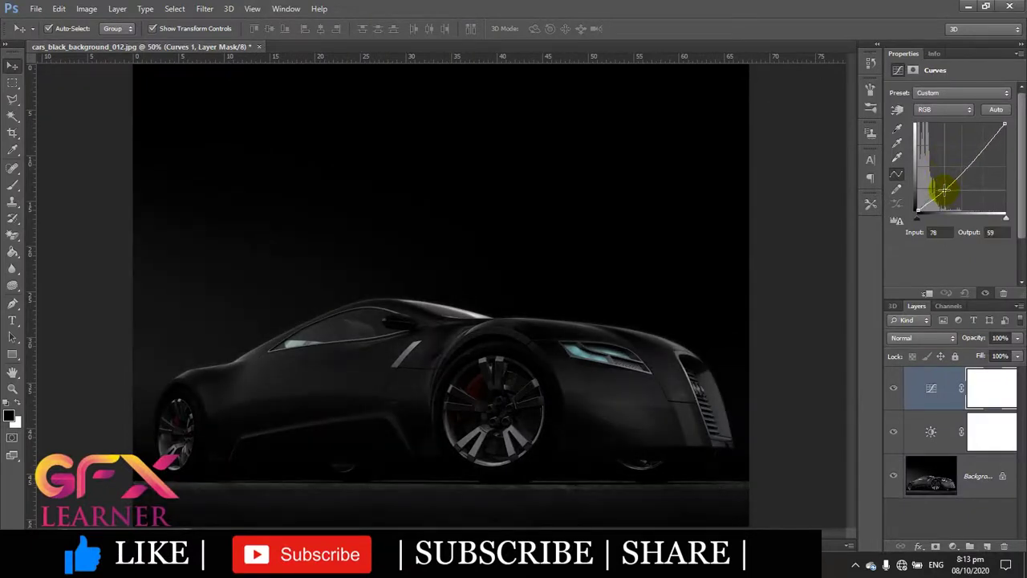
left_click_drag(946, 190, 942, 187)
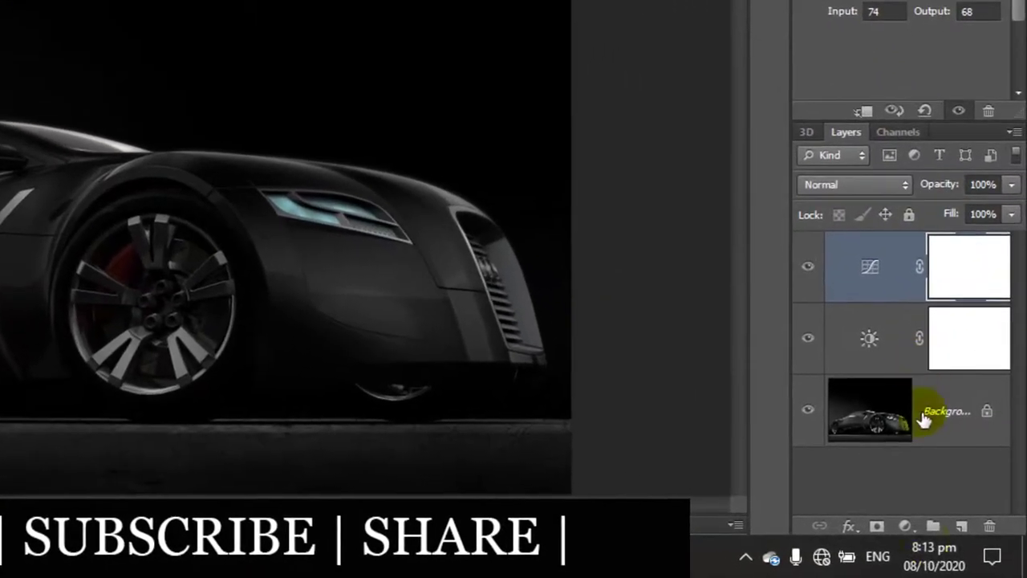
- Add a white Color Fill 1 layer above the adjustments and invert its mask to black
left_click(905, 525)
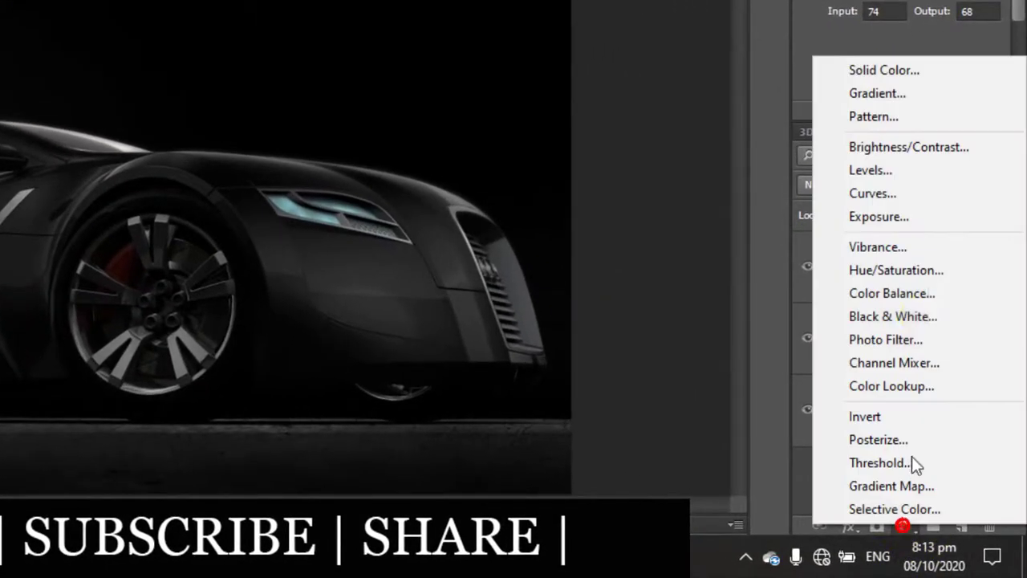
left_click(901, 77)
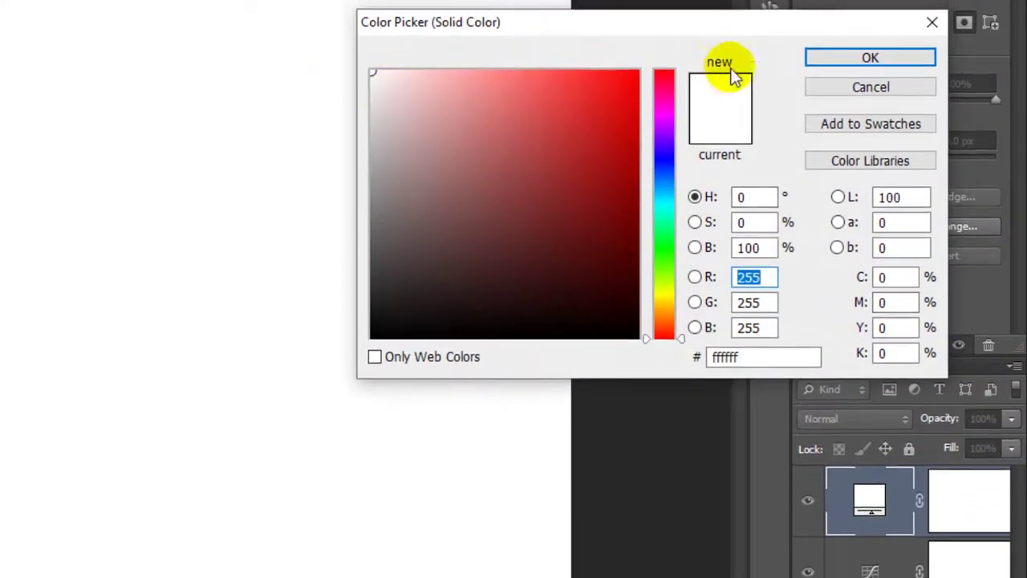
left_click(870, 60)
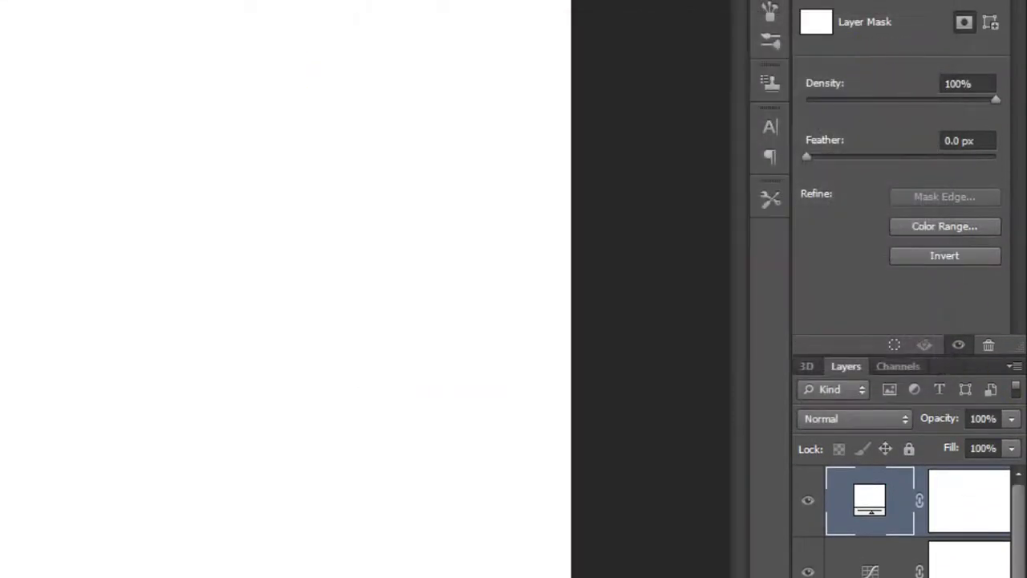
left_click(969, 499)
key("ctrl+i")
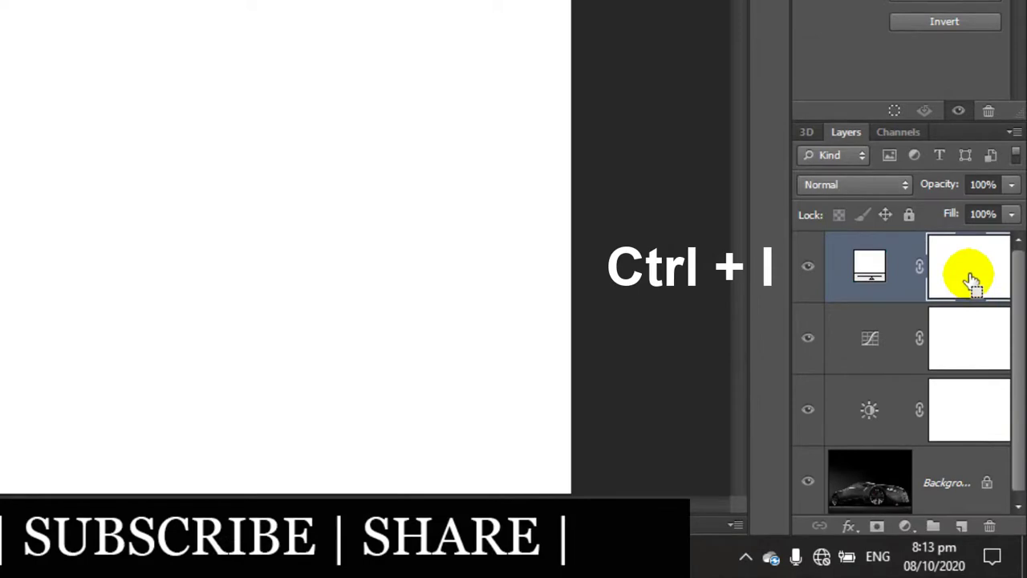
key("ctrl+i")
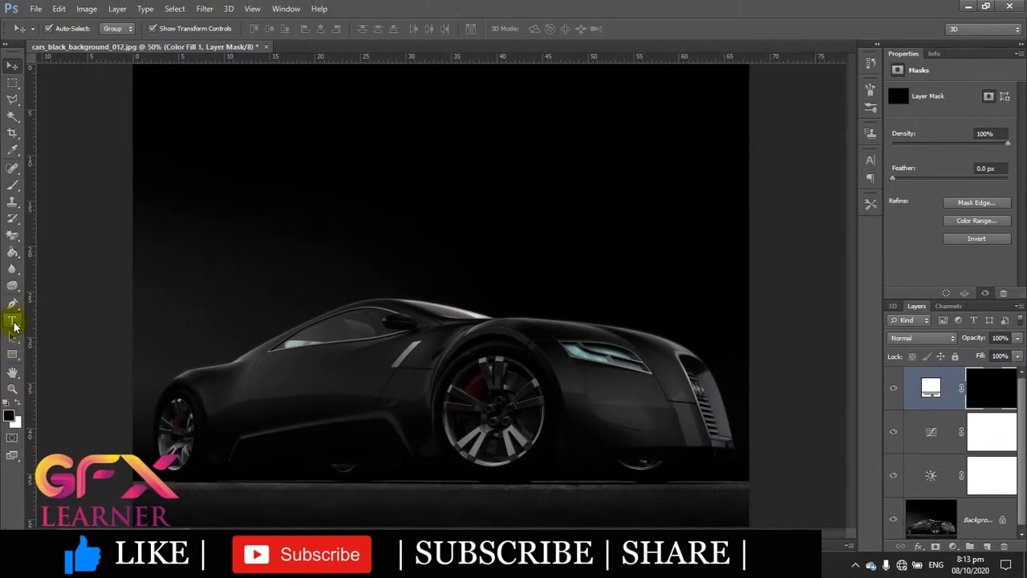
- Select the standard Pen tool and zoom to 300% on the front wheel
left_click(12, 305)
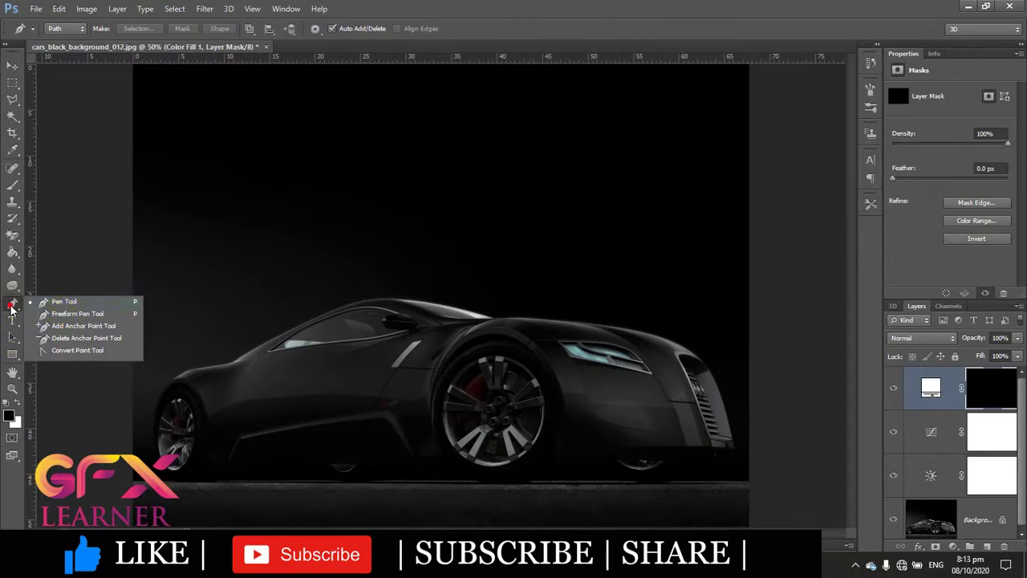
left_click(90, 309)
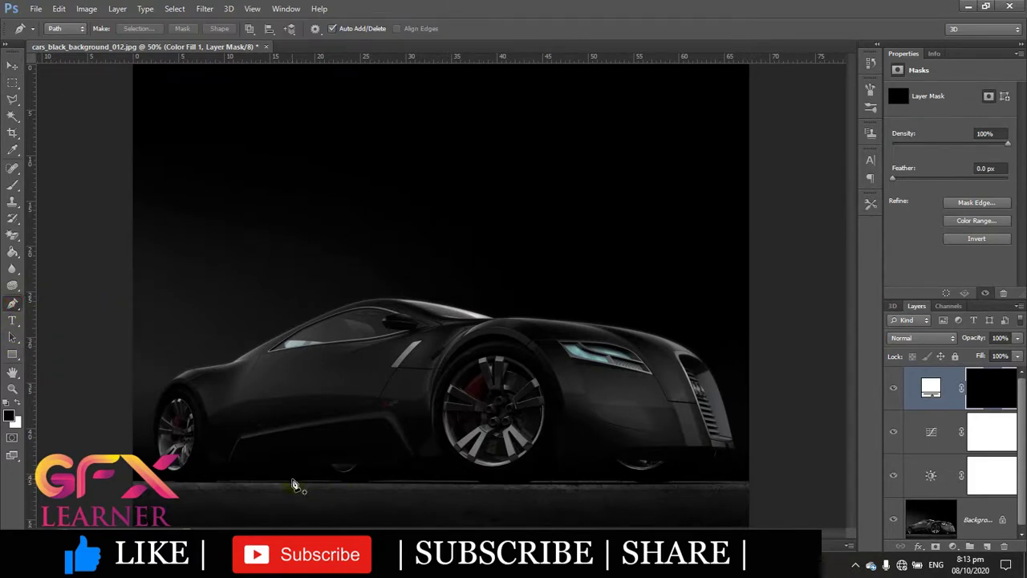
key("ctrl+plus")
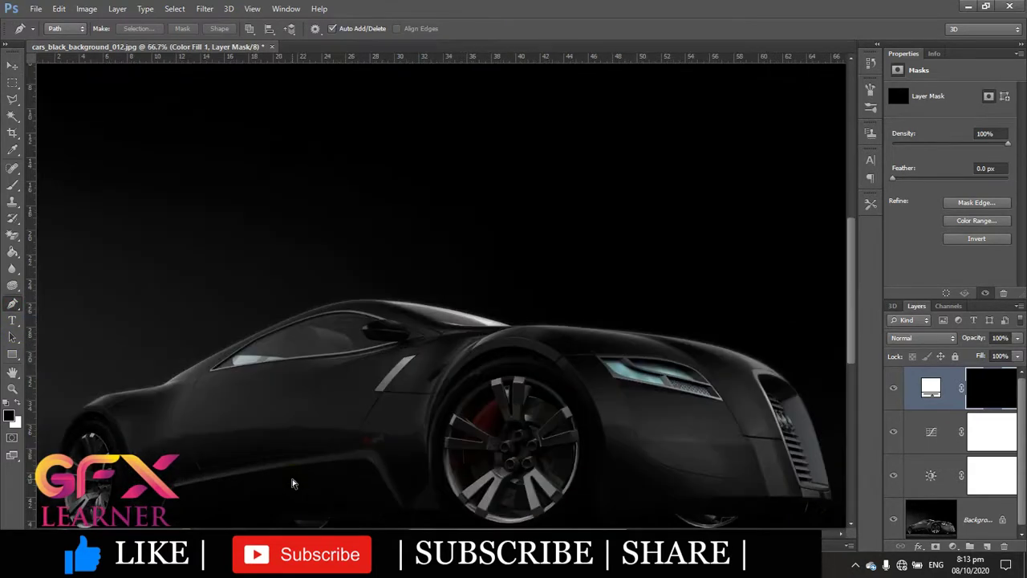
key("ctrl+plus")
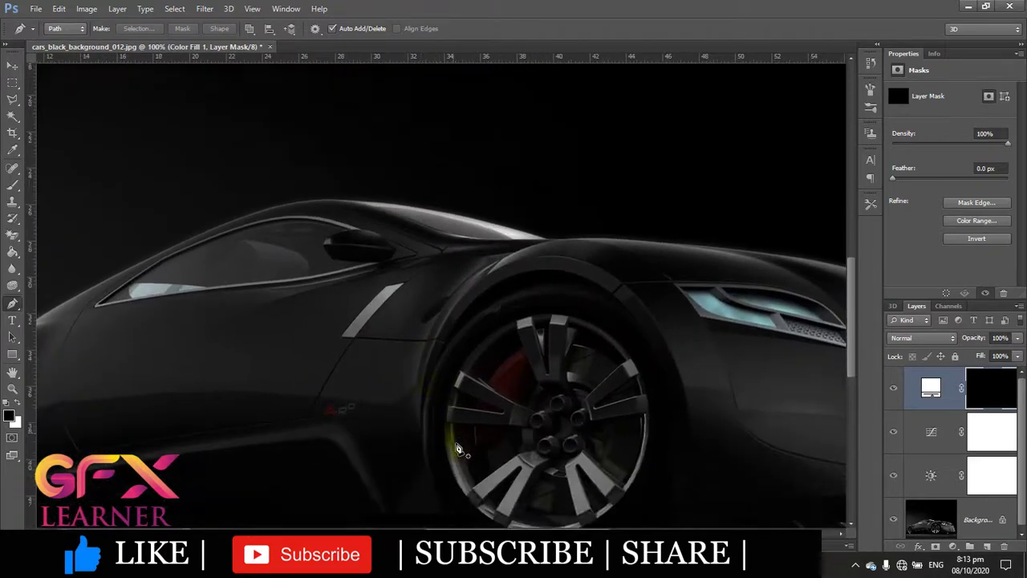
key("ctrl+plus")
key("ctrl+plus")
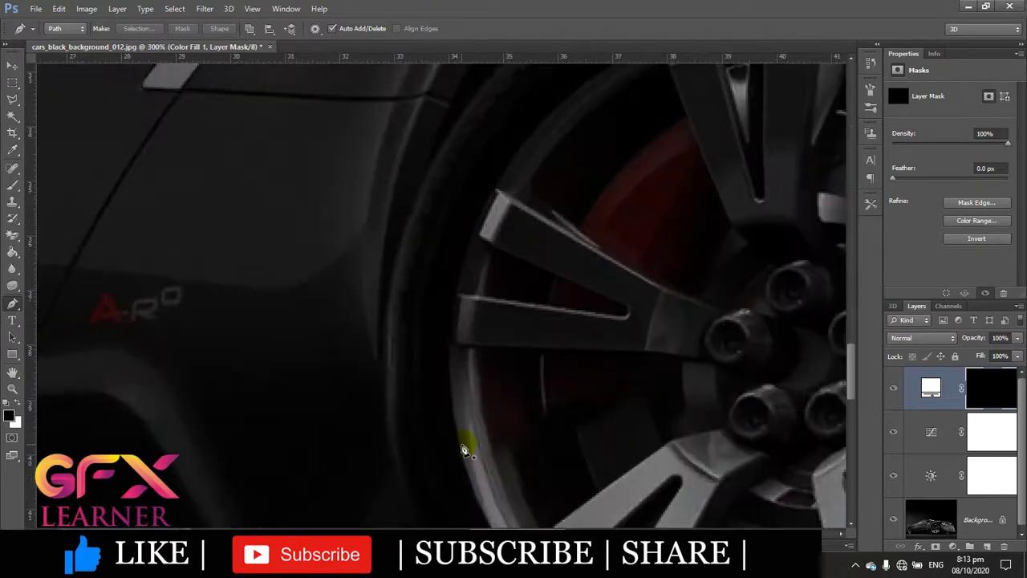
- Place pen anchor points tracing two adjoining rim spokes
scroll(610, 465, "down", 1)
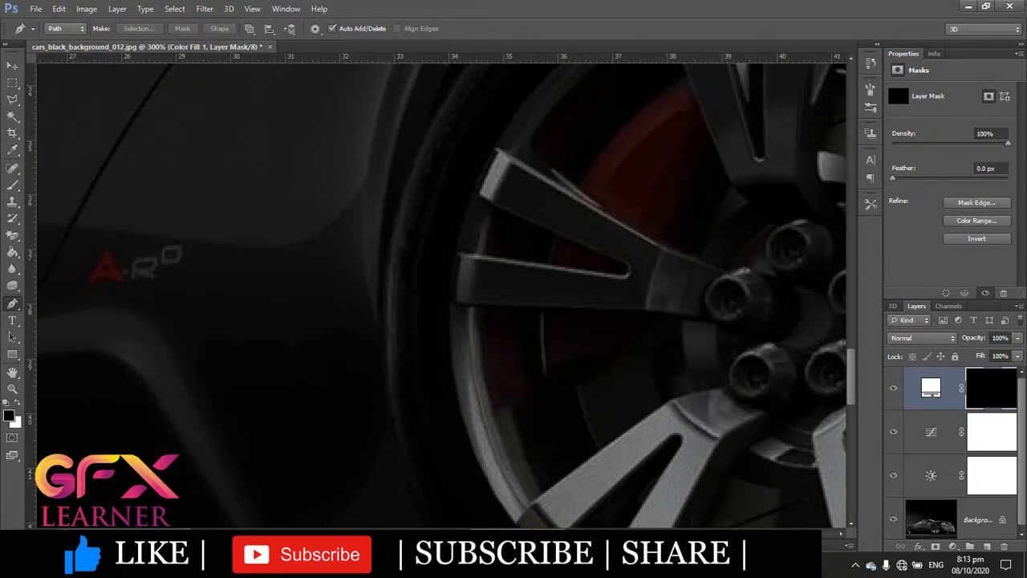
scroll(423, 405, "right", 3)
scroll(423, 405, "right", 2)
scroll(423, 405, "up", 1)
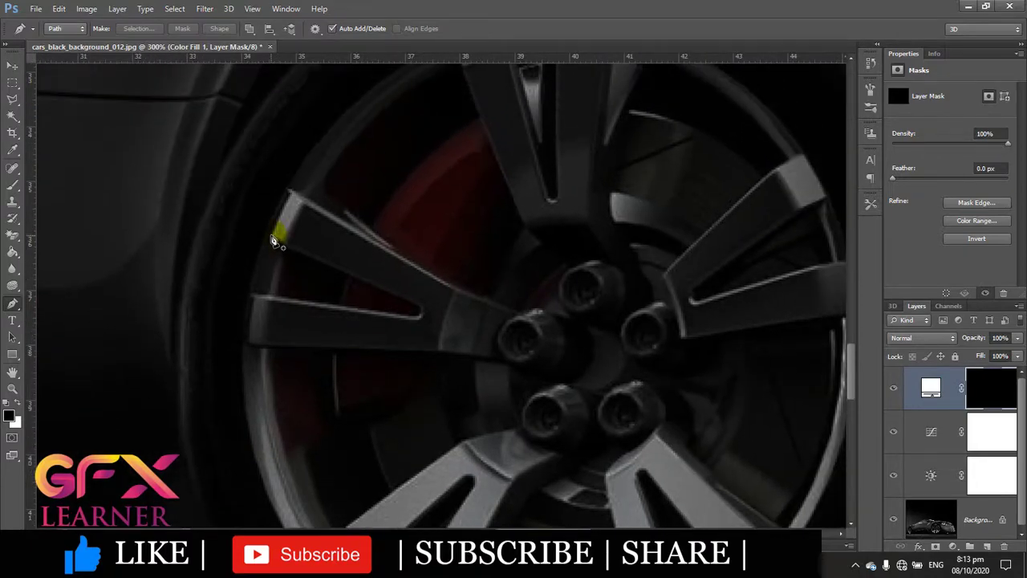
left_click(271, 235)
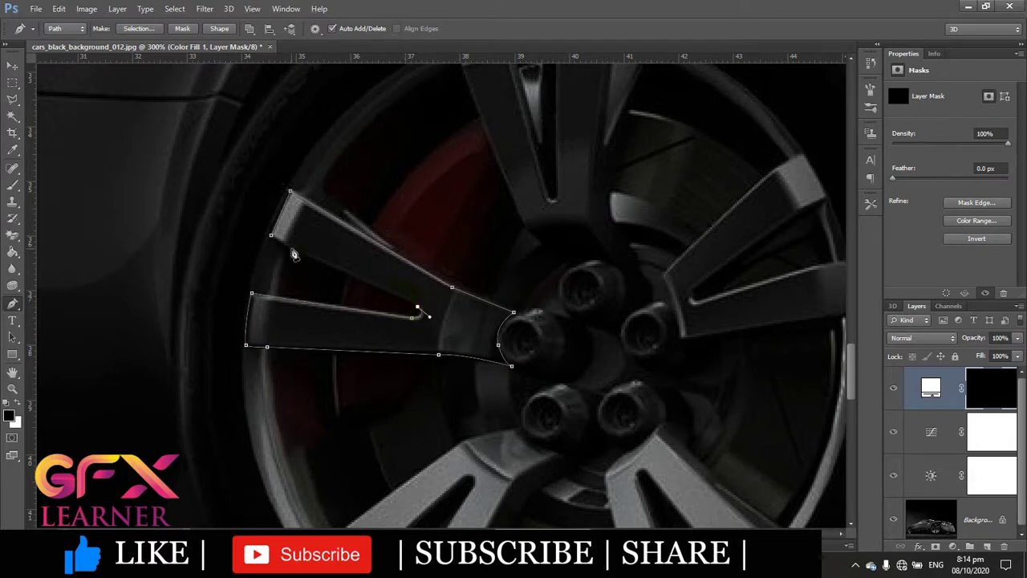
scroll(504, 316, "up", 3)
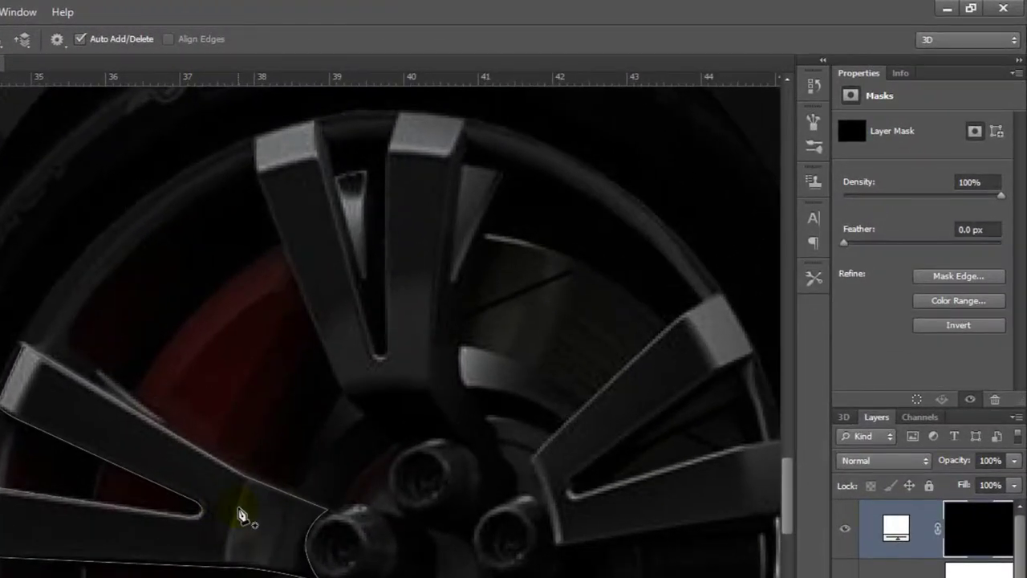
- Convert the first spoke path to a 0 px selection, fill it white on the mask, deselect
right_click(283, 536)
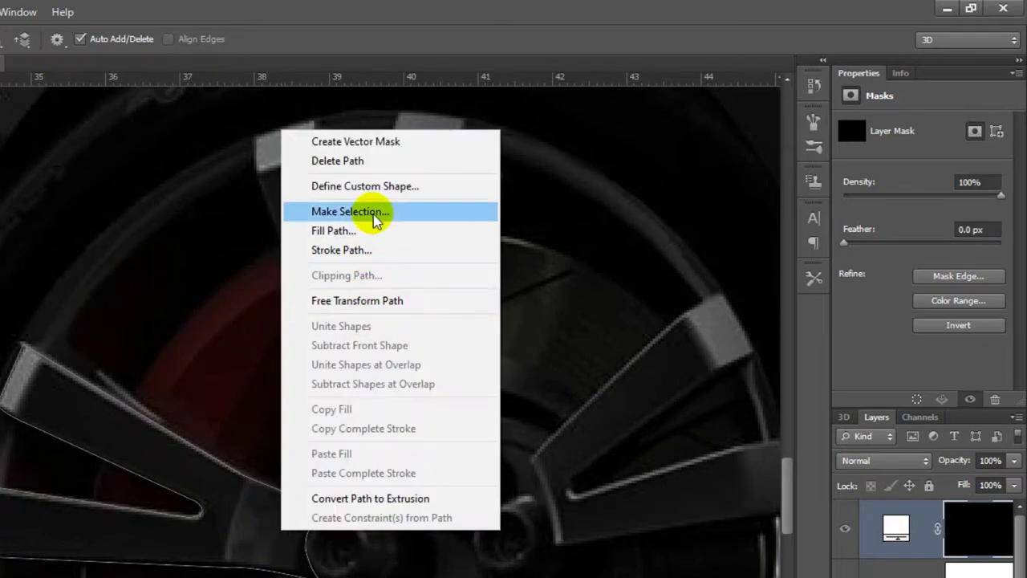
left_click(388, 213)
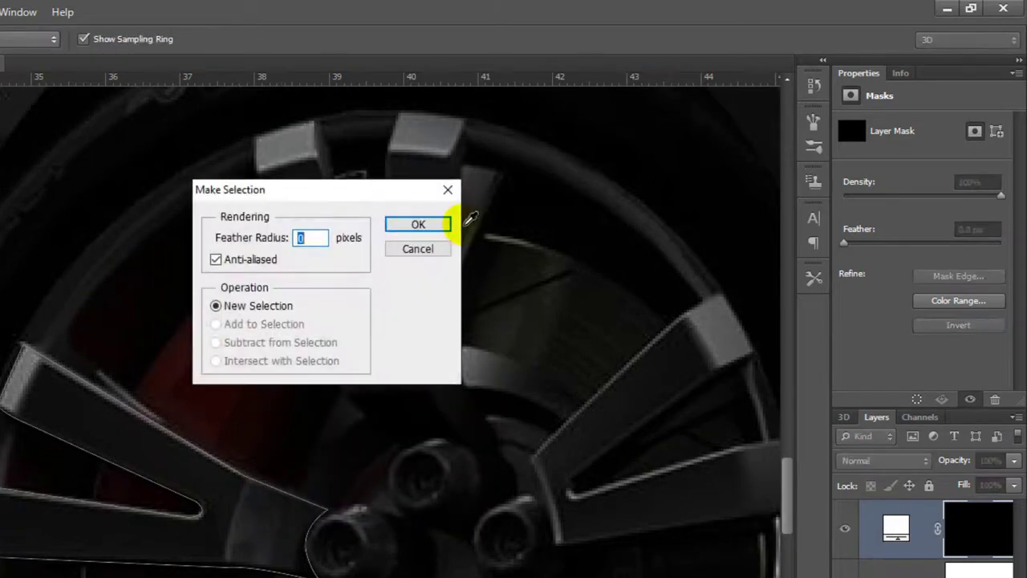
left_click(419, 225)
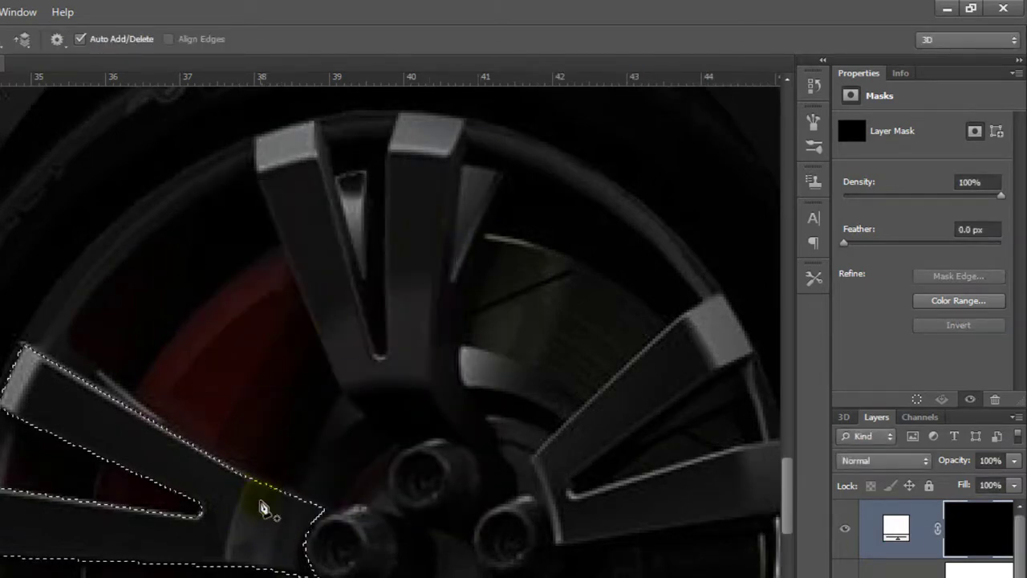
key("Delete")
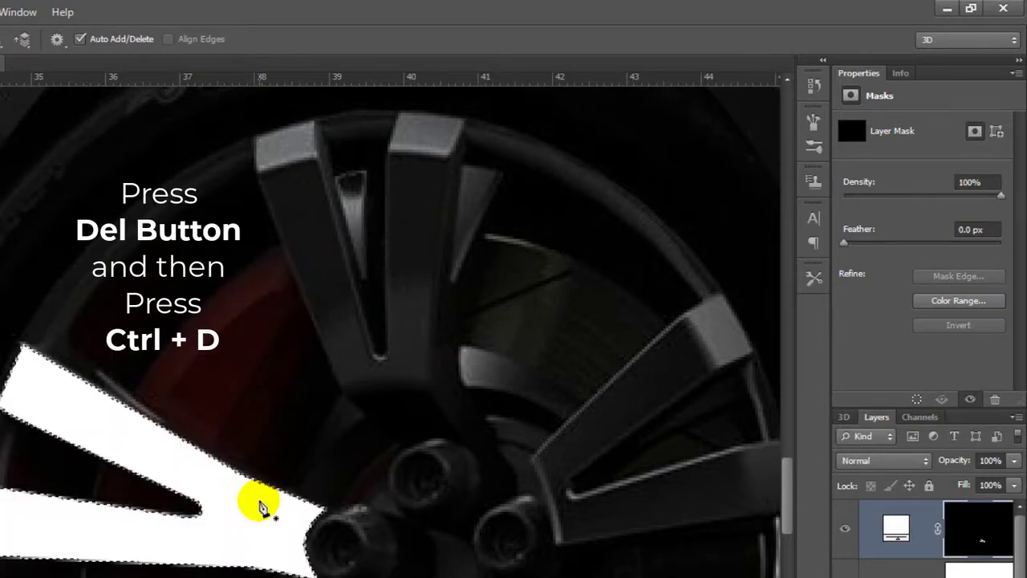
key("ctrl+d")
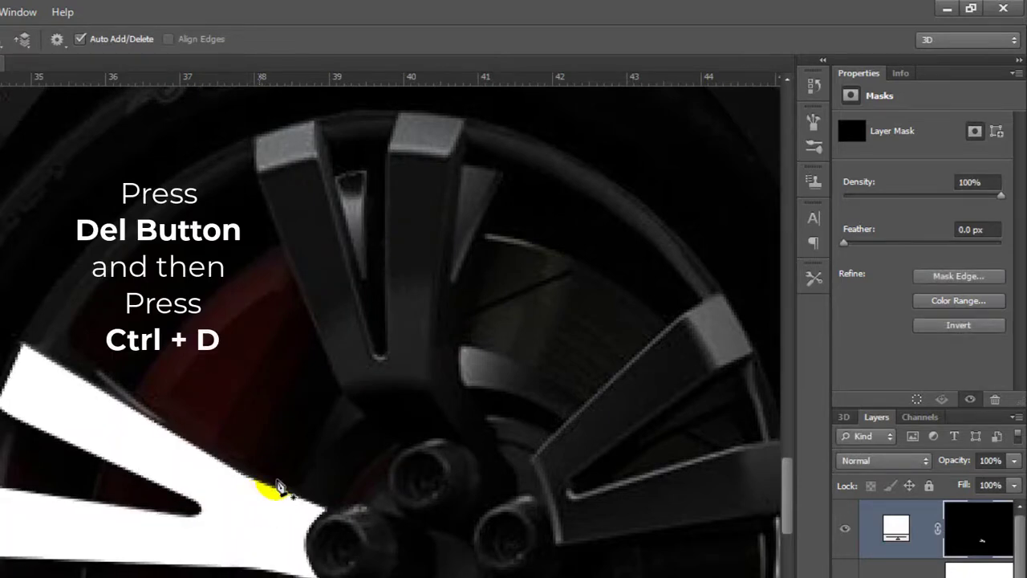
- Trace a closed pen path around the upper spokes of the front wheel
scroll(407, 399, "up", 1)
scroll(407, 399, "up", 2)
scroll(407, 399, "up", 2)
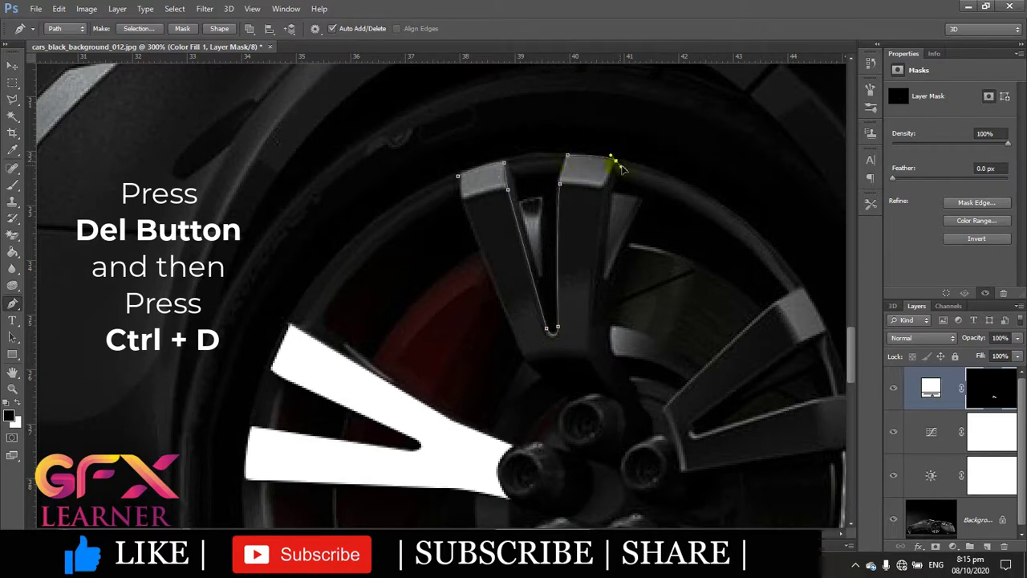
scroll(615, 337, "down", 1)
left_click(591, 338)
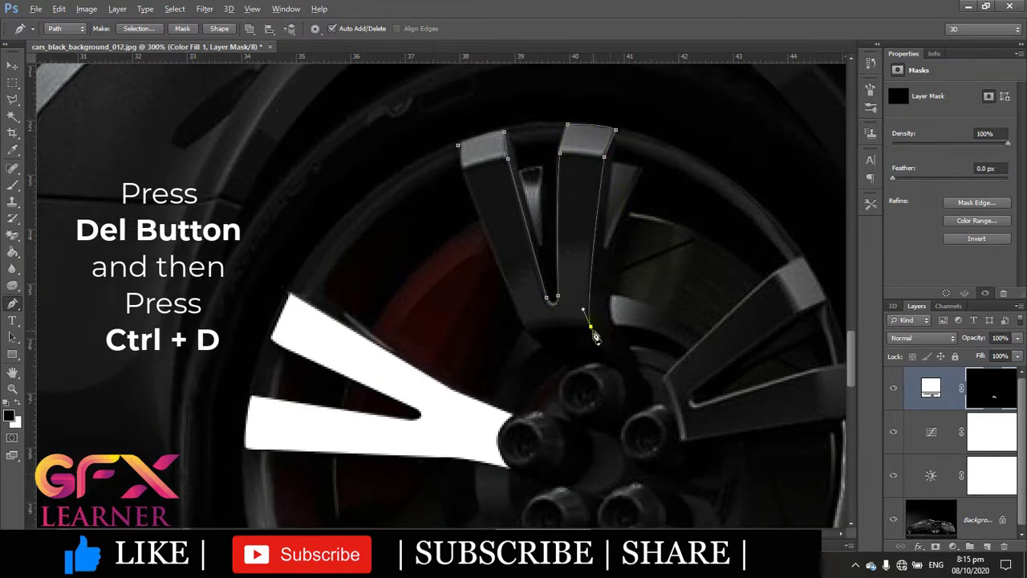
scroll(618, 338, "down", 2)
left_click(568, 343)
left_click(523, 302)
scroll(521, 305, "up", 1)
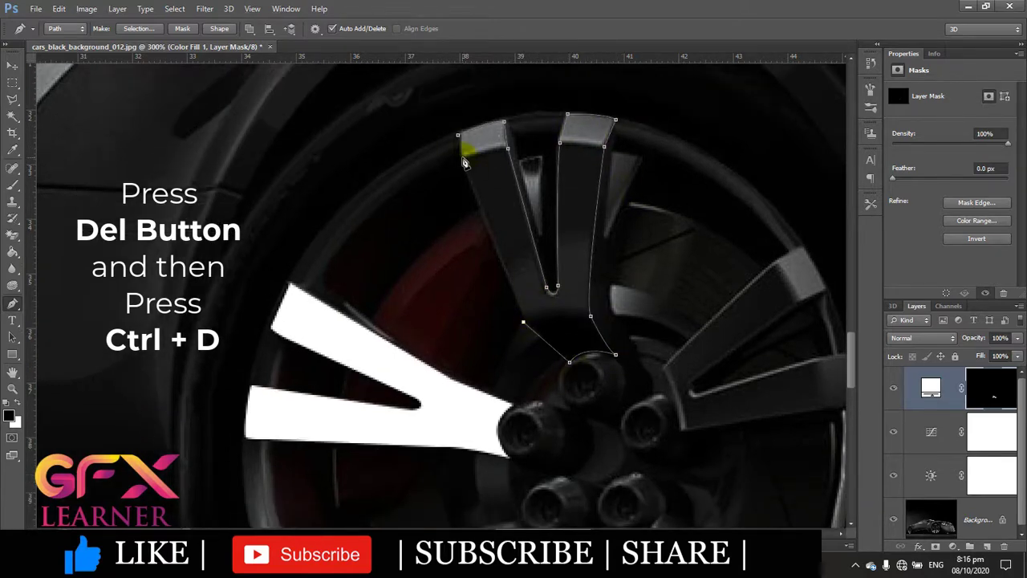
left_click(460, 145)
- Turn the upper-spoke path into a selection, fill it white on the mask, deselect
right_click(487, 202)
left_click(634, 264)
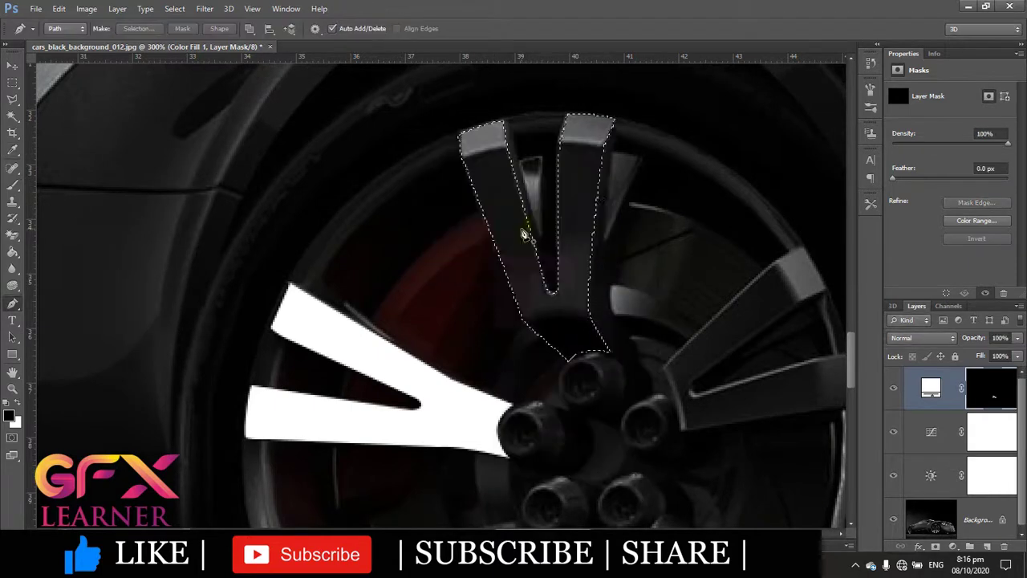
key("Delete")
key("ctrl+d")
- Outline the right-hand spokes and fill them white on the mask, then deselect
scroll(578, 288, "right", 3)
scroll(631, 341, "down", 2)
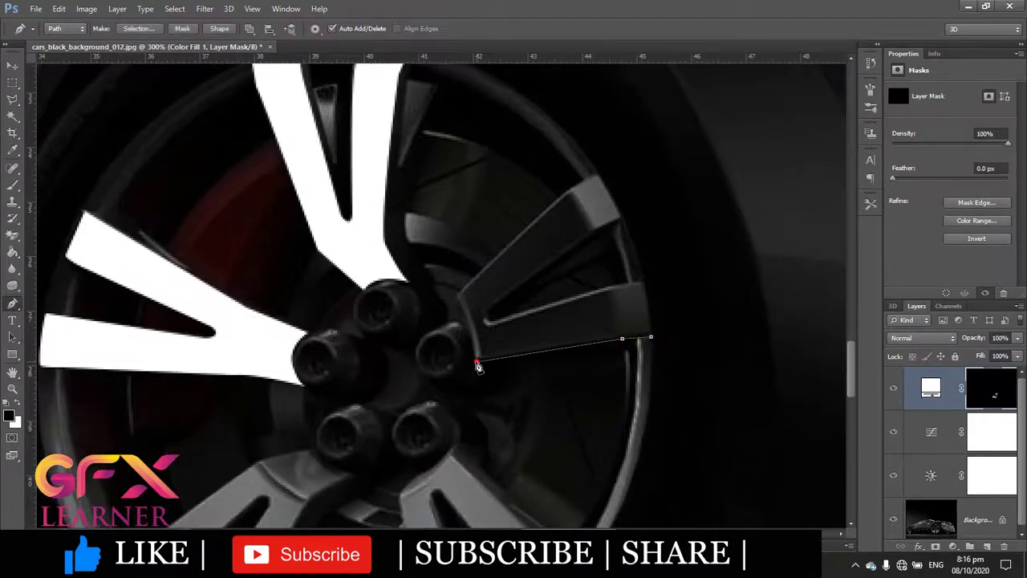
left_click(476, 361)
left_click(458, 299)
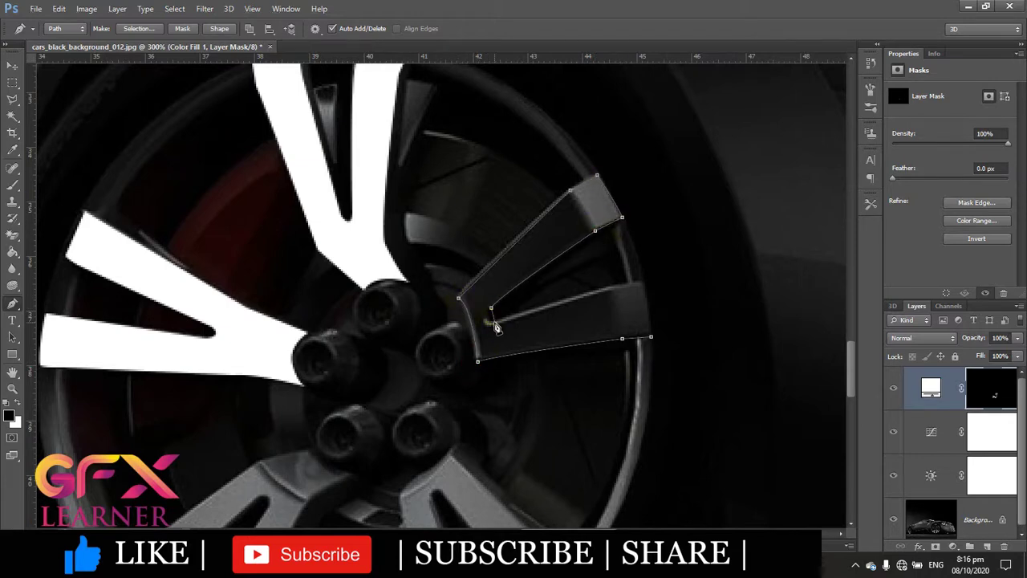
right_click(654, 350)
left_click(674, 82)
key("Return")
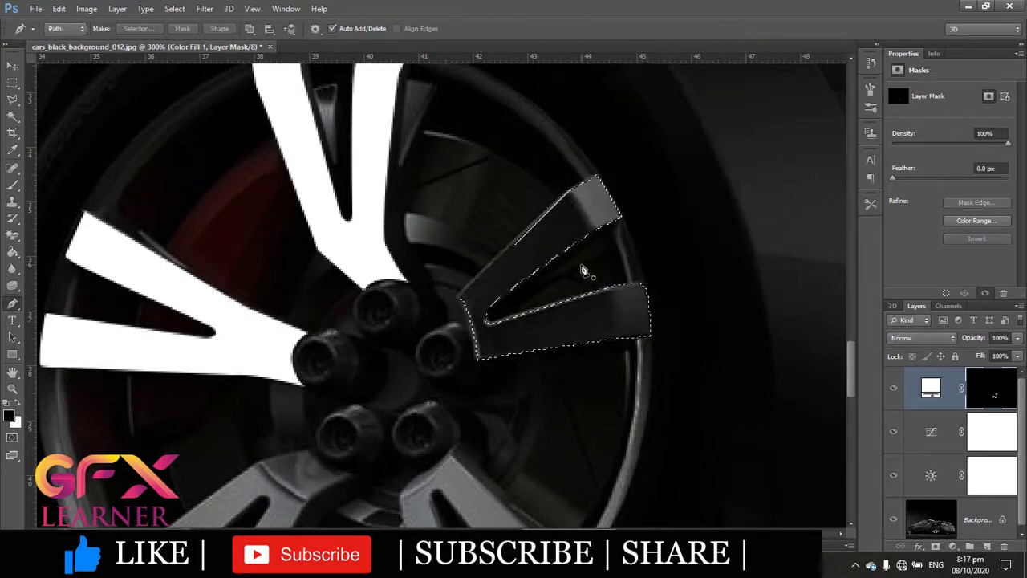
key("Delete")
key("ctrl+d")
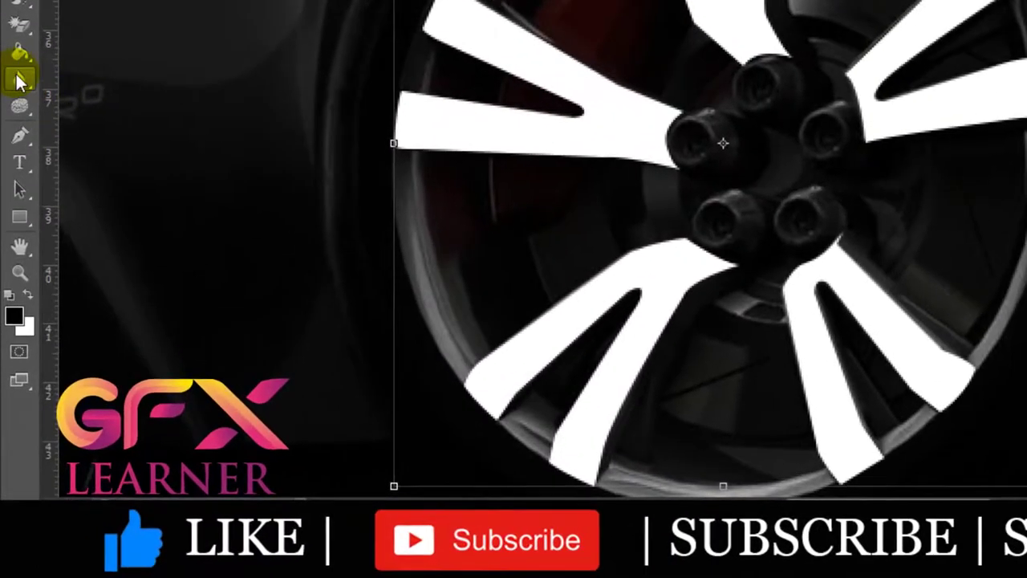
- Soften the edges of the left and upper white spokes with the Blur tool
right_click(18, 75)
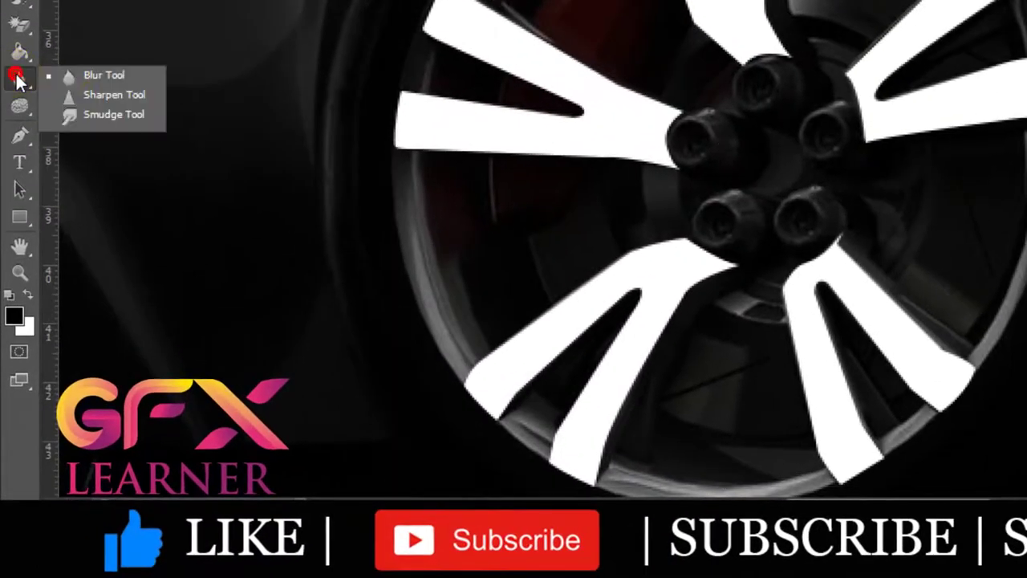
left_click(109, 76)
mouse_move(327, 291)
left_mouse_down()
mouse_move(280, 218)
mouse_move(413, 282)
mouse_move(339, 302)
mouse_move(344, 291)
mouse_move(268, 235)
left_mouse_up()
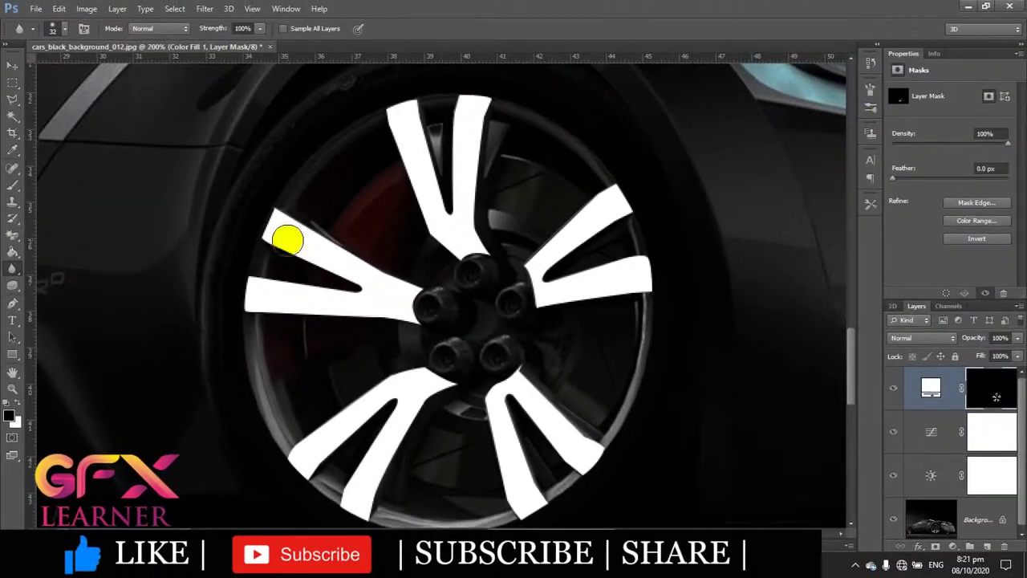
mouse_move(465, 207)
left_mouse_down()
mouse_move(441, 190)
mouse_move(476, 149)
mouse_move(415, 206)
mouse_move(460, 142)
mouse_move(636, 217)
mouse_move(646, 275)
mouse_move(534, 287)
mouse_move(592, 447)
mouse_move(516, 467)
mouse_move(527, 470)
mouse_move(412, 424)
mouse_move(356, 500)
mouse_move(309, 465)
mouse_move(434, 371)
left_mouse_up()
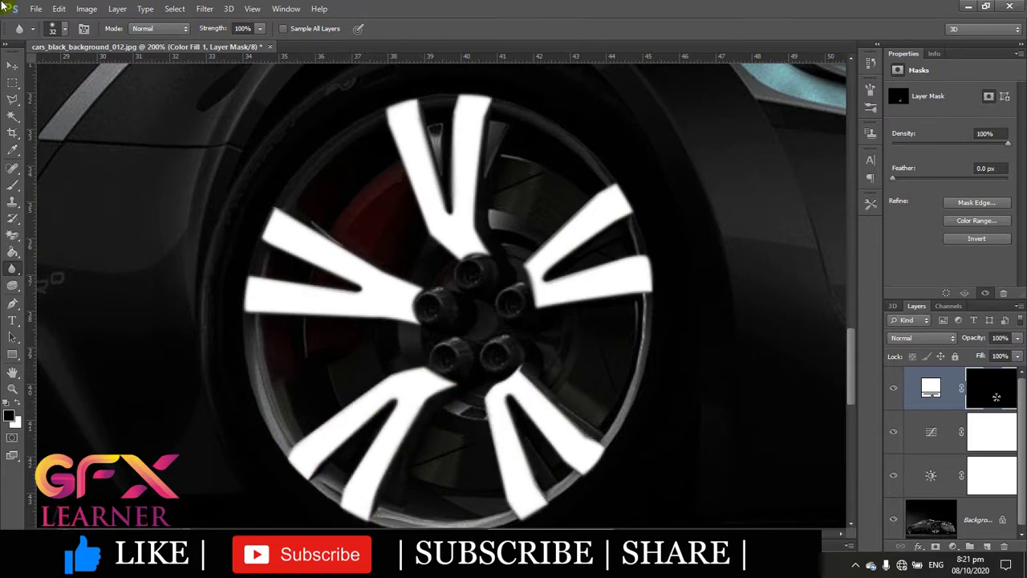
- Give Color Fill 1 a magenta Outer Glow of about 40 px size at 67% opacity
left_click(12, 62)
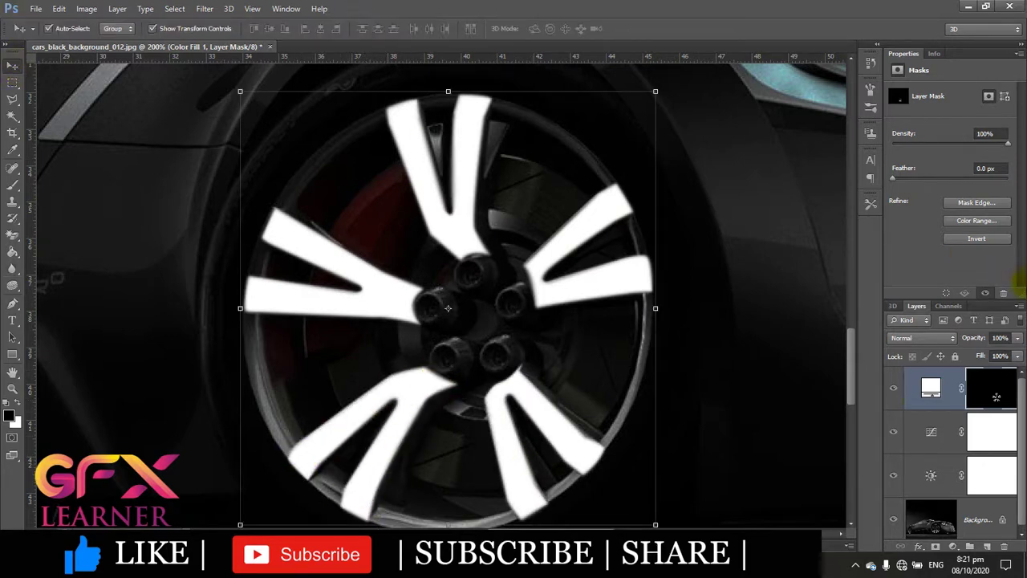
left_click(949, 385)
right_click(951, 382)
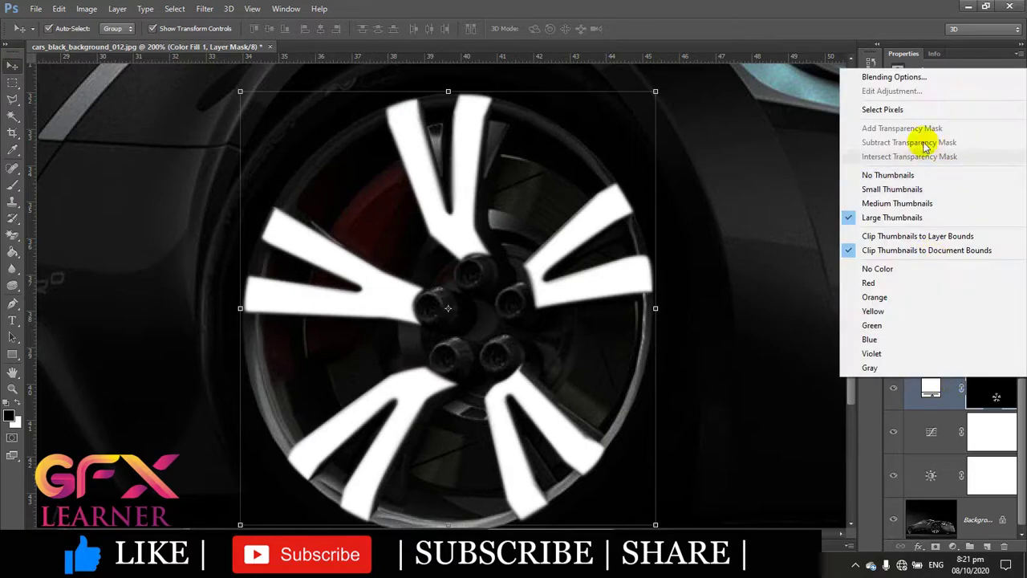
left_click(901, 73)
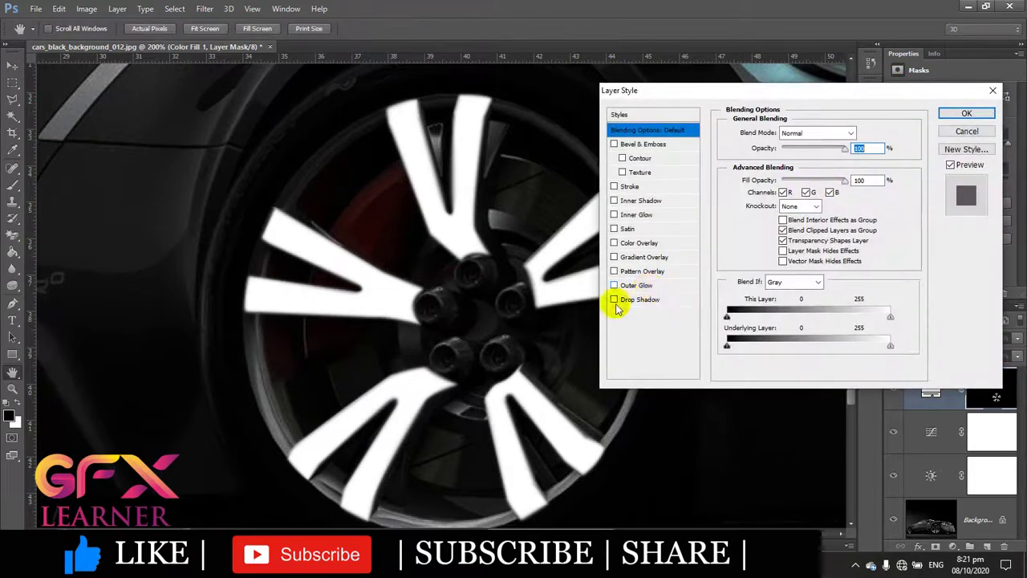
left_click(656, 287)
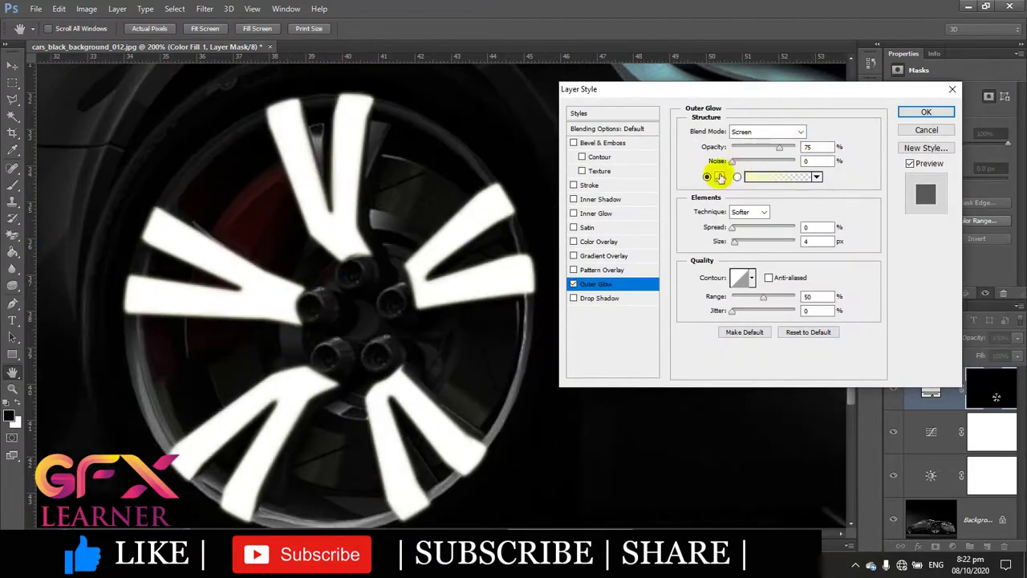
left_click(719, 177)
left_click(804, 206)
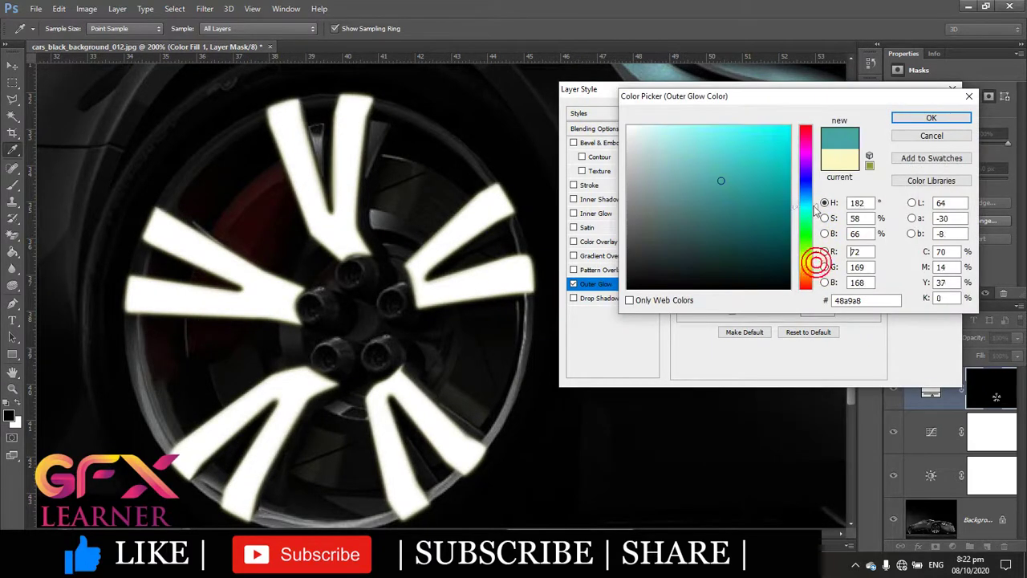
left_click(805, 151)
left_click(931, 117)
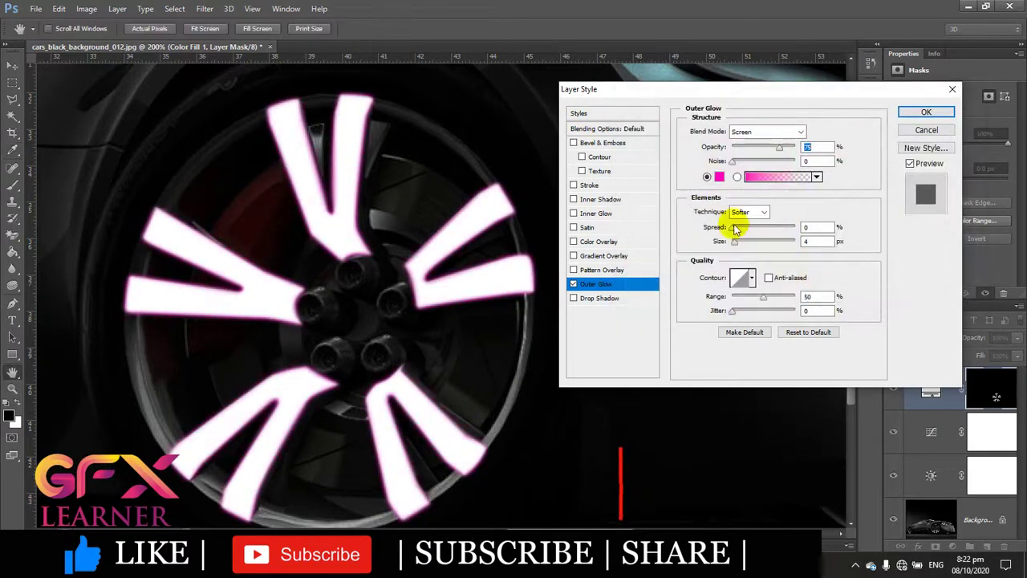
left_click_drag(733, 241, 746, 241)
left_click_drag(779, 148, 774, 148)
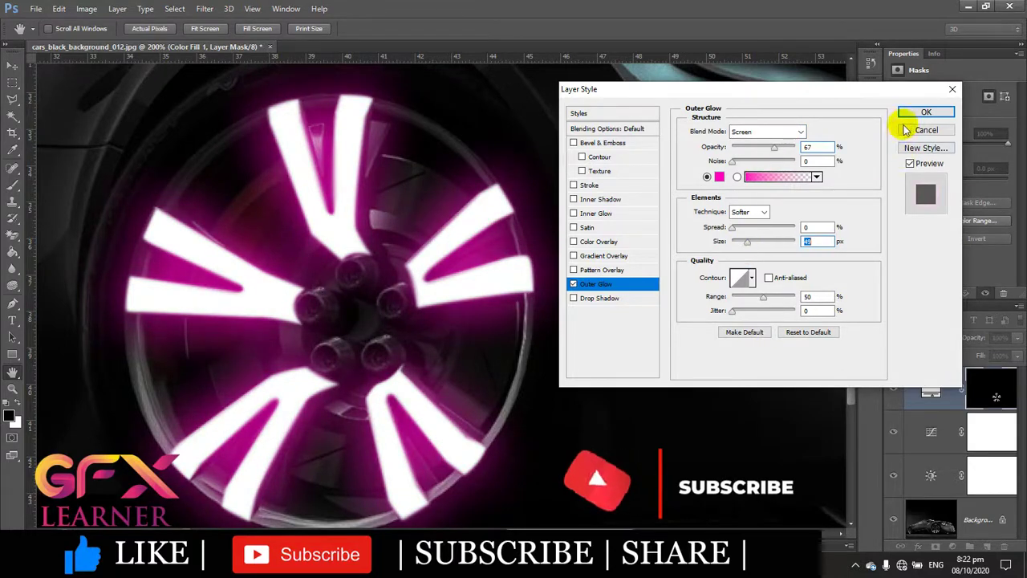
left_click(927, 114)
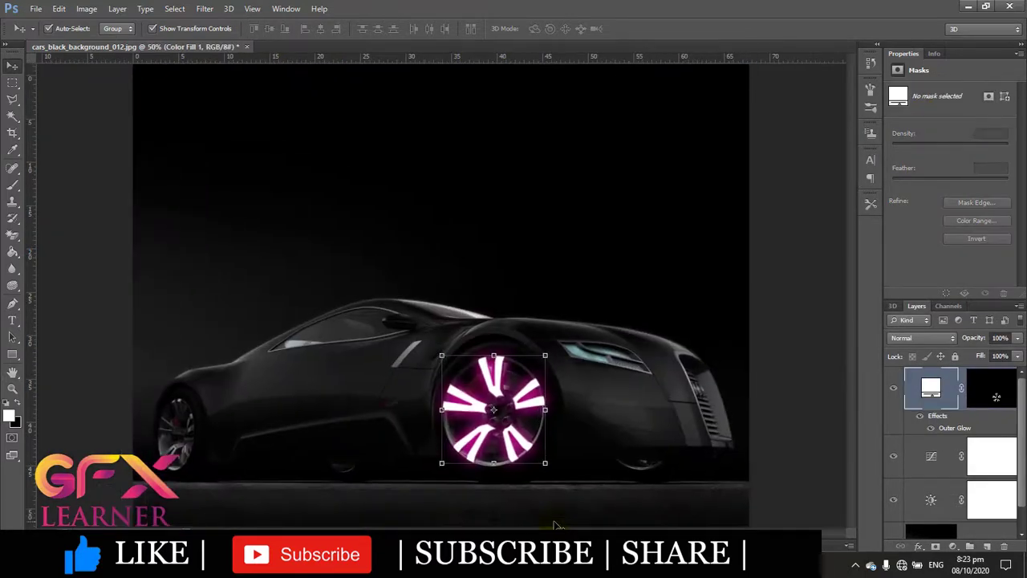
- Trace a closed pen path around another pair of wheel spokes
scroll(181, 429, "up", 10)
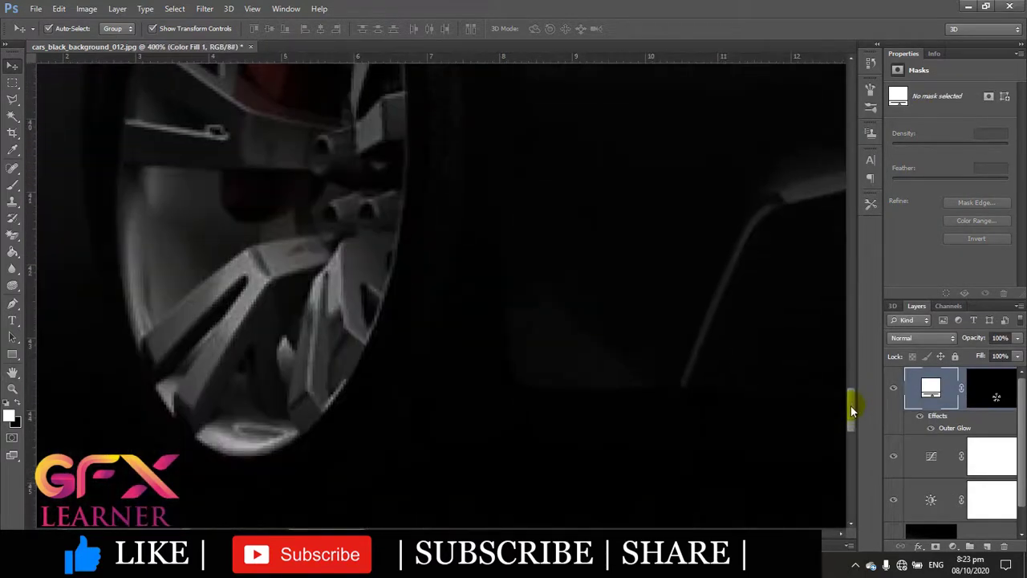
left_click_drag(852, 408, 852, 396)
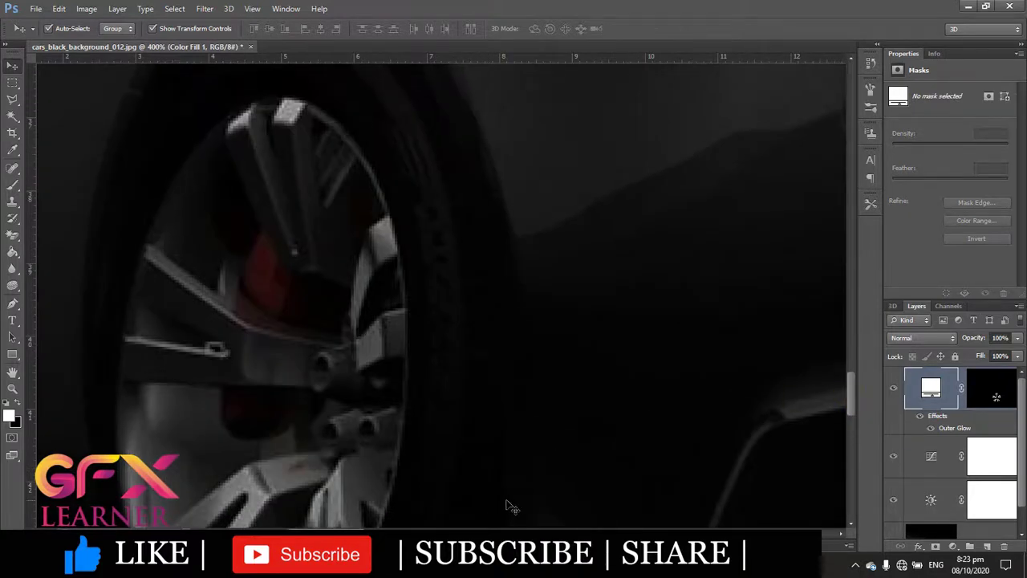
scroll(385, 357, "up", 3)
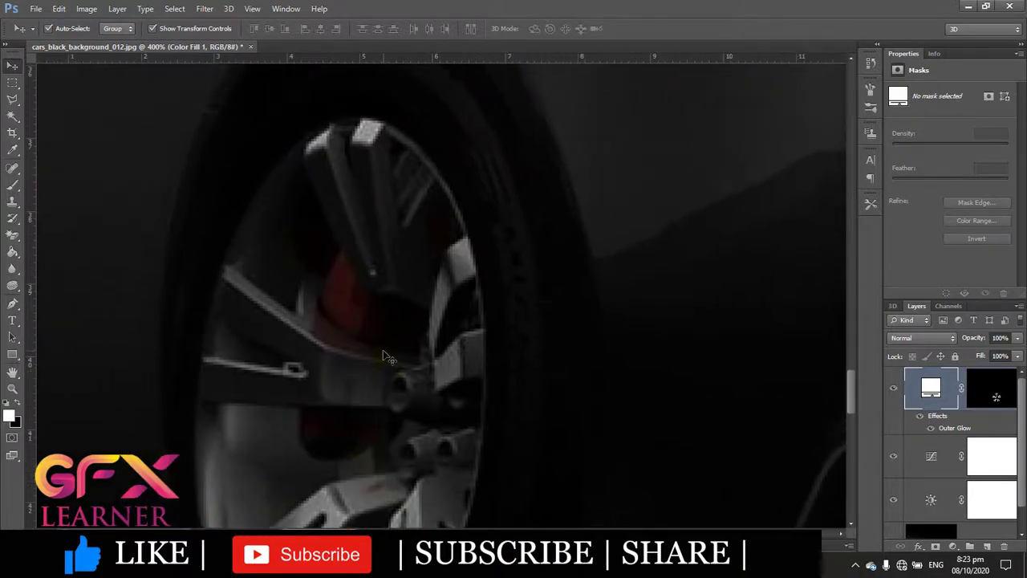
scroll(385, 356, "left", 3)
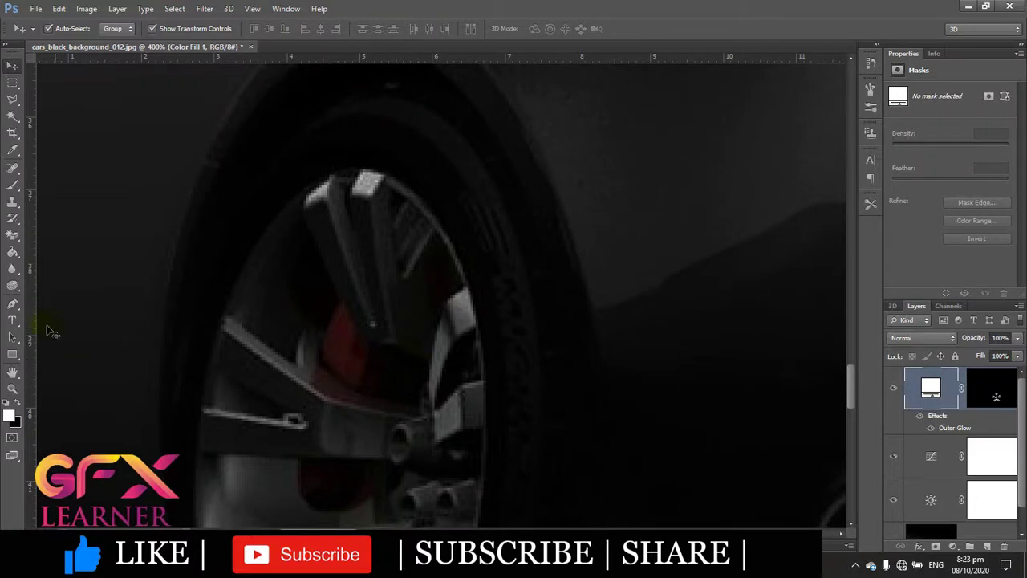
left_click(15, 303)
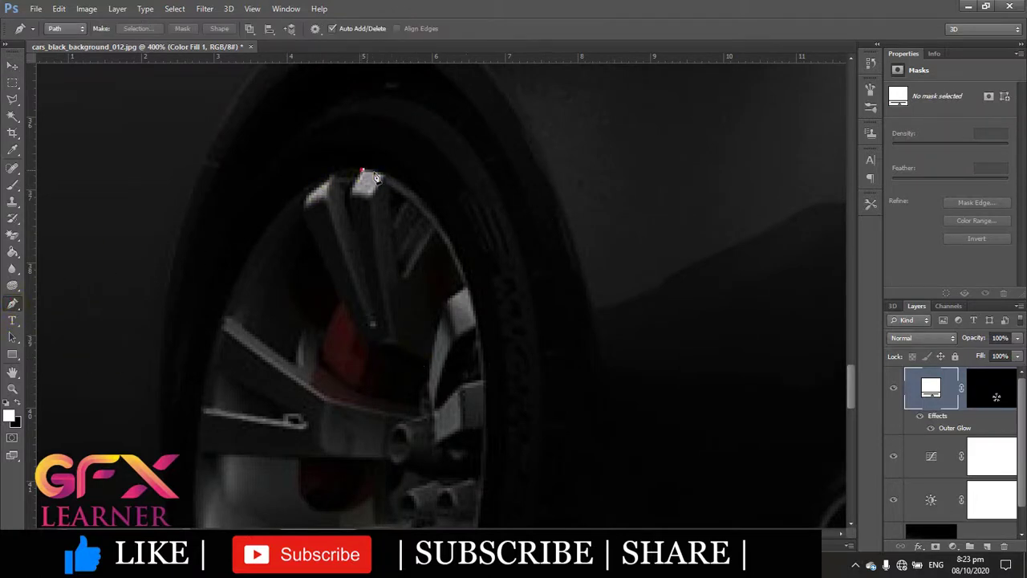
left_click(374, 176)
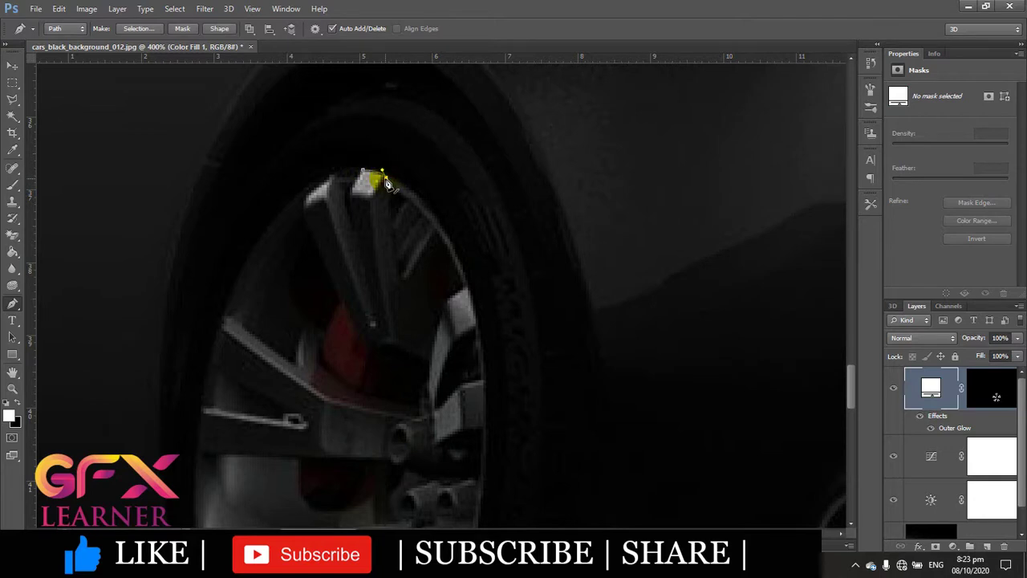
left_click_drag(403, 358, 412, 371)
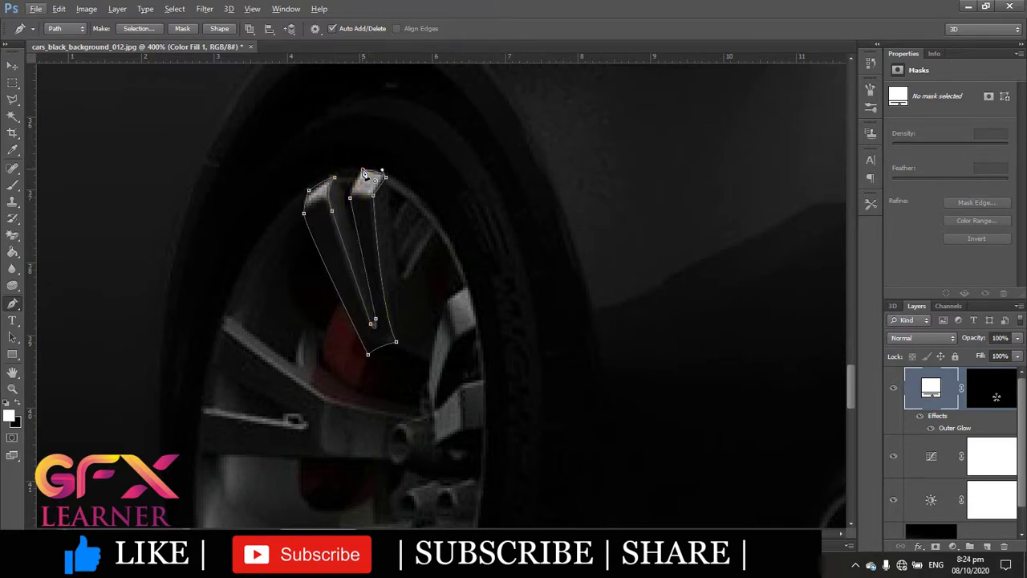
left_click(364, 173)
- Convert the spoke path to a selection, fill it white on the Color Fill 1 mask, and deselect
right_click(366, 193)
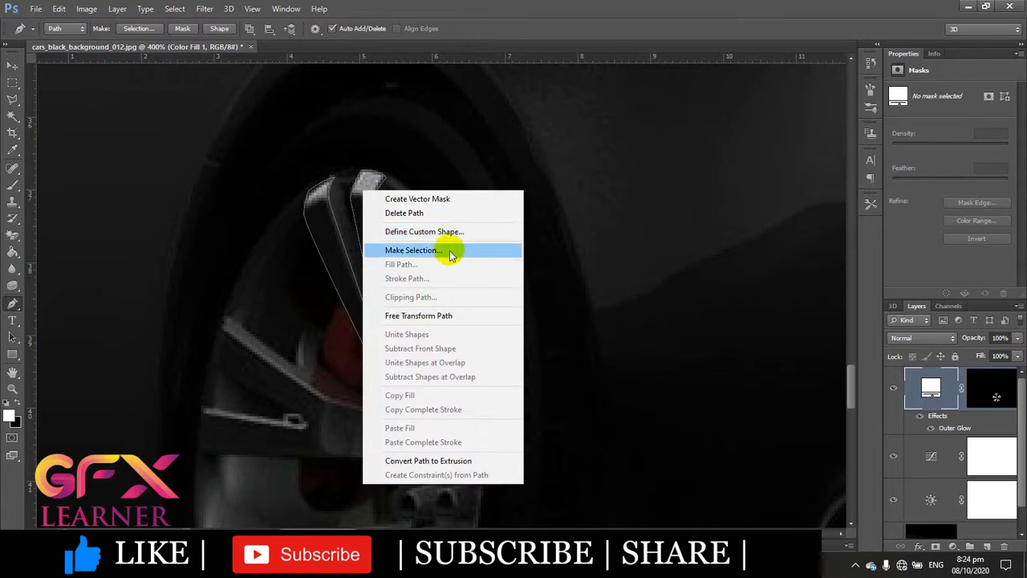
left_click(450, 251)
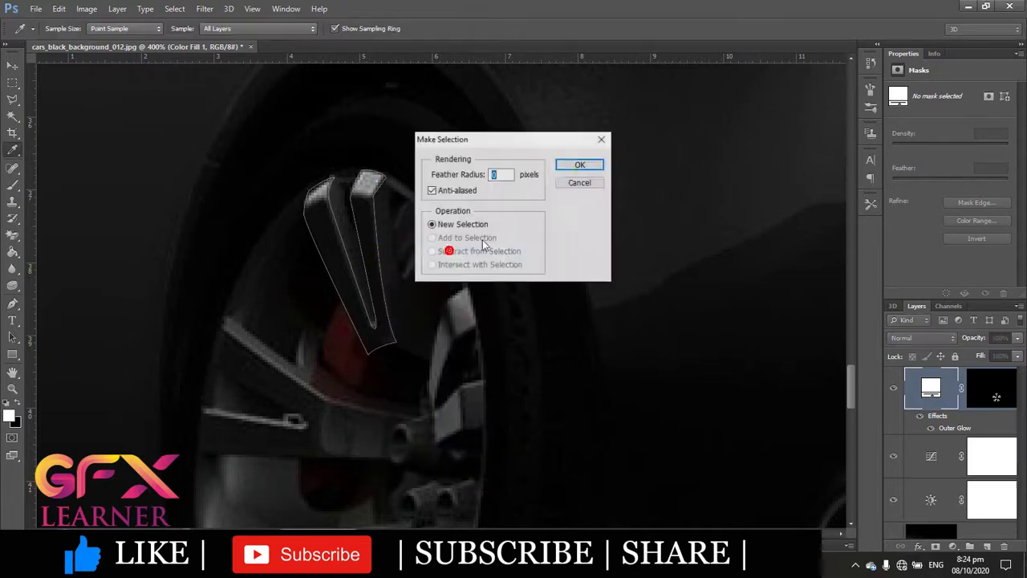
left_click(583, 166)
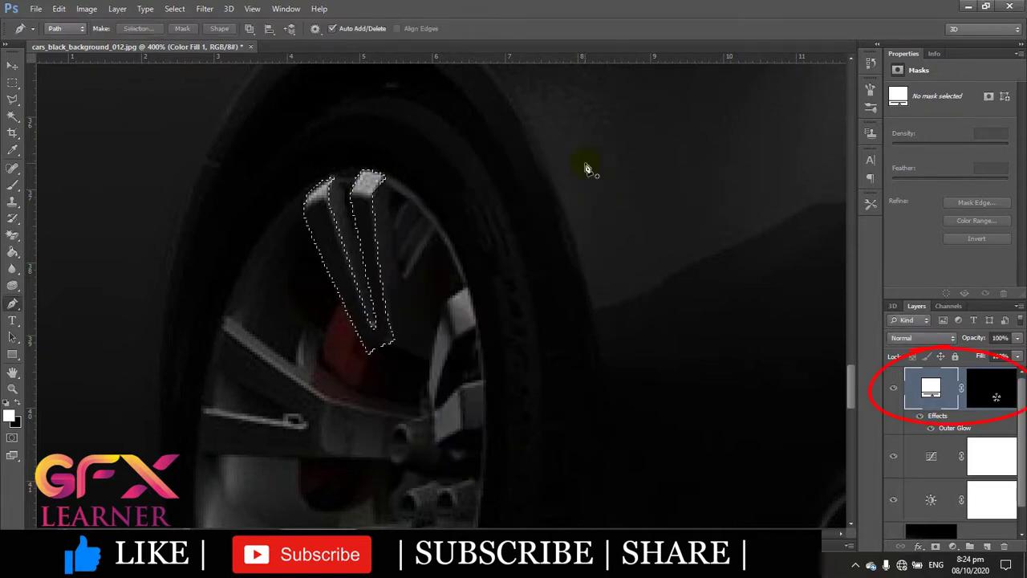
key("Delete")
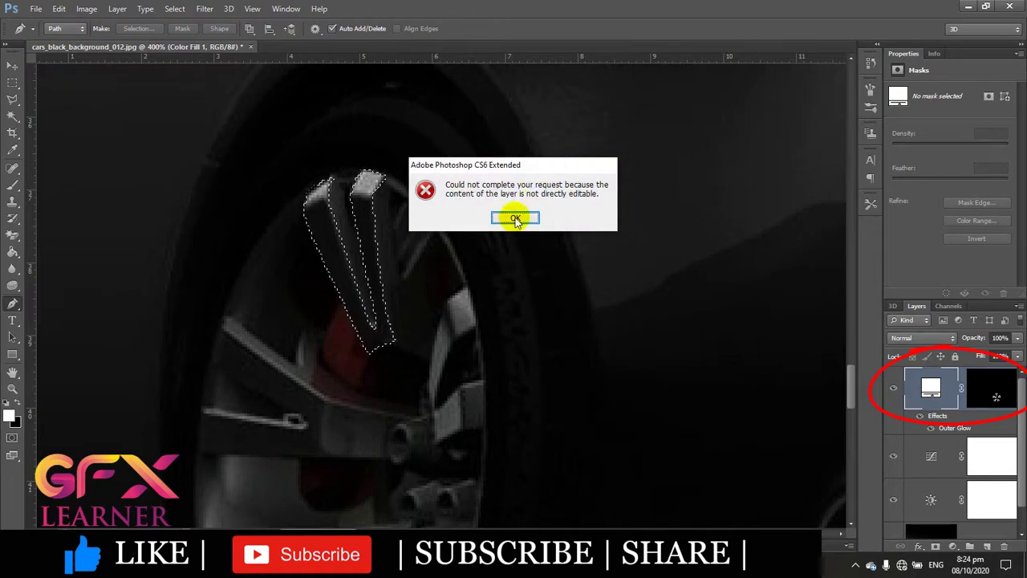
left_click(515, 218)
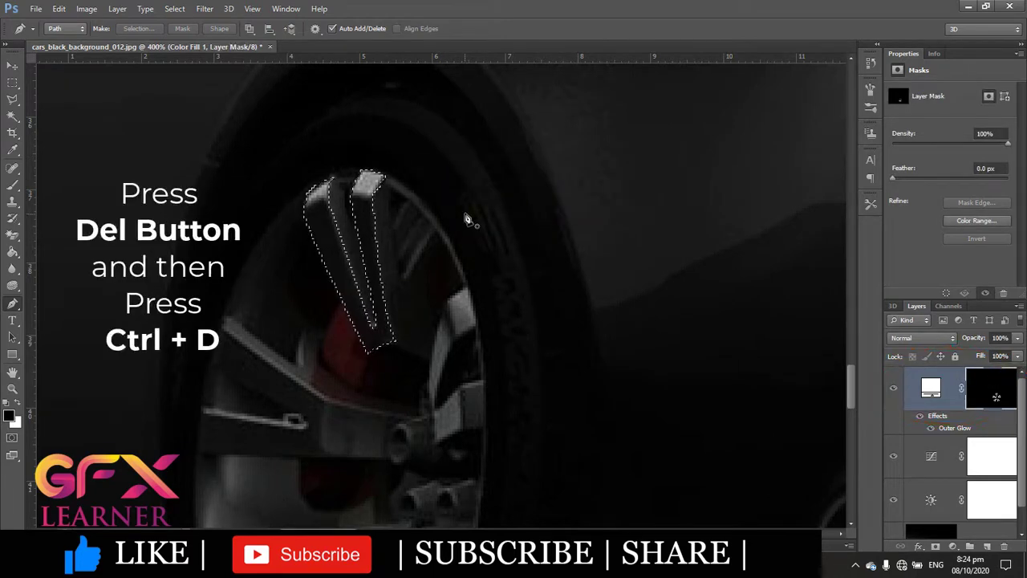
key("Delete")
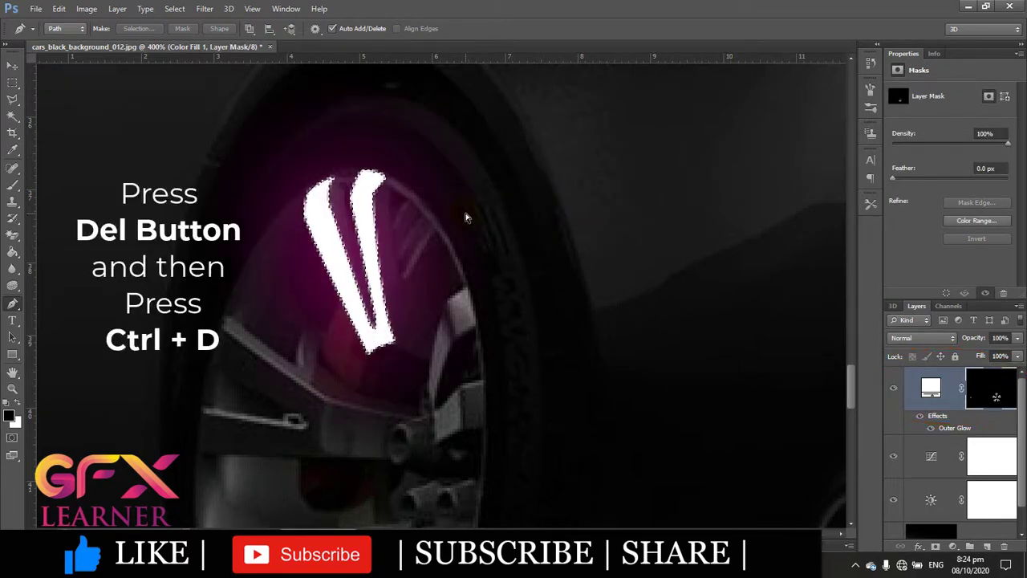
key("ctrl+d")
scroll(481, 257, "down", 1)
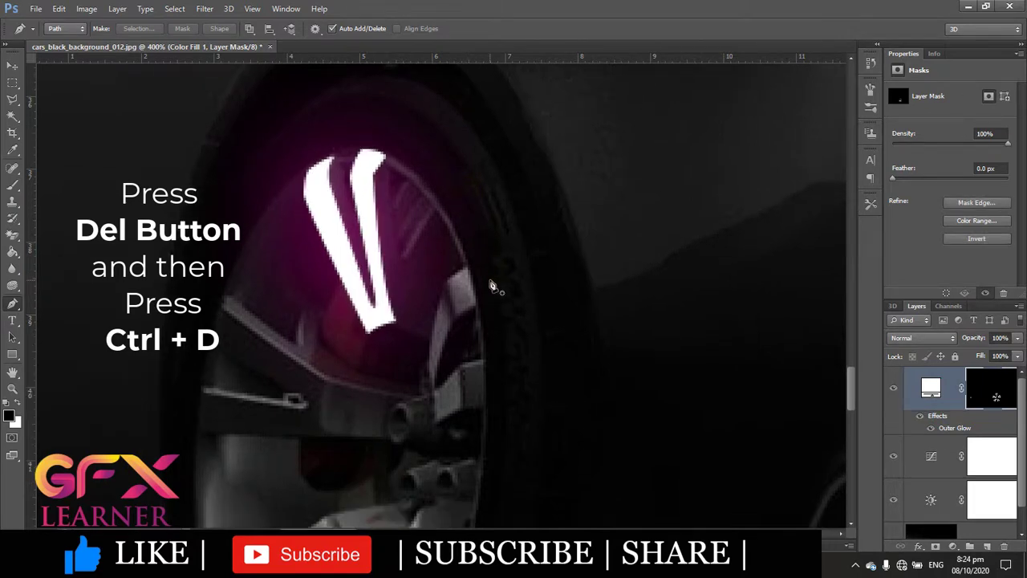
scroll(488, 280, "down", 2)
scroll(488, 283, "down", 1)
scroll(450, 309, "down", 1)
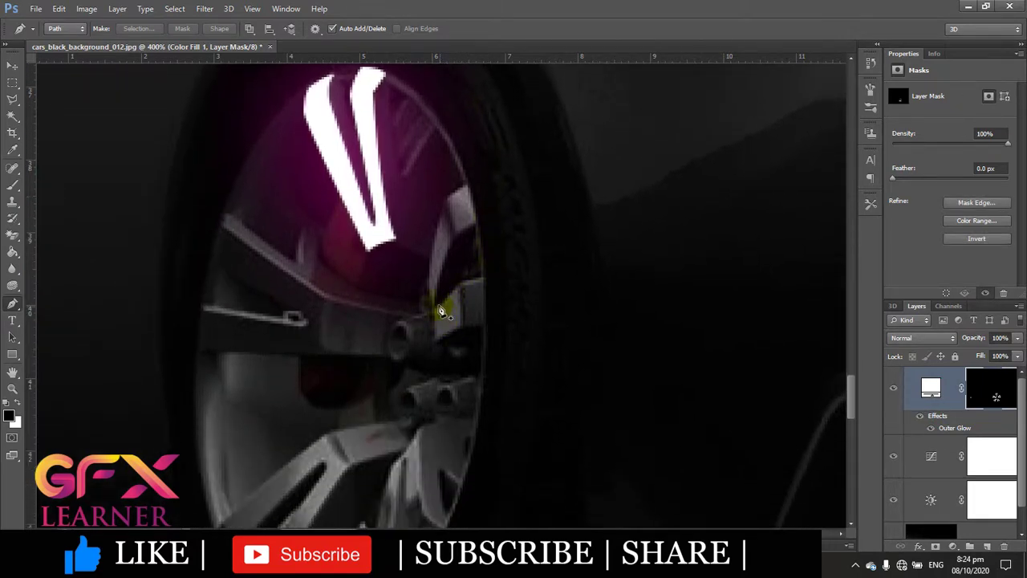
- Trace the remaining spoke and convert its path to a selection
left_click(469, 191)
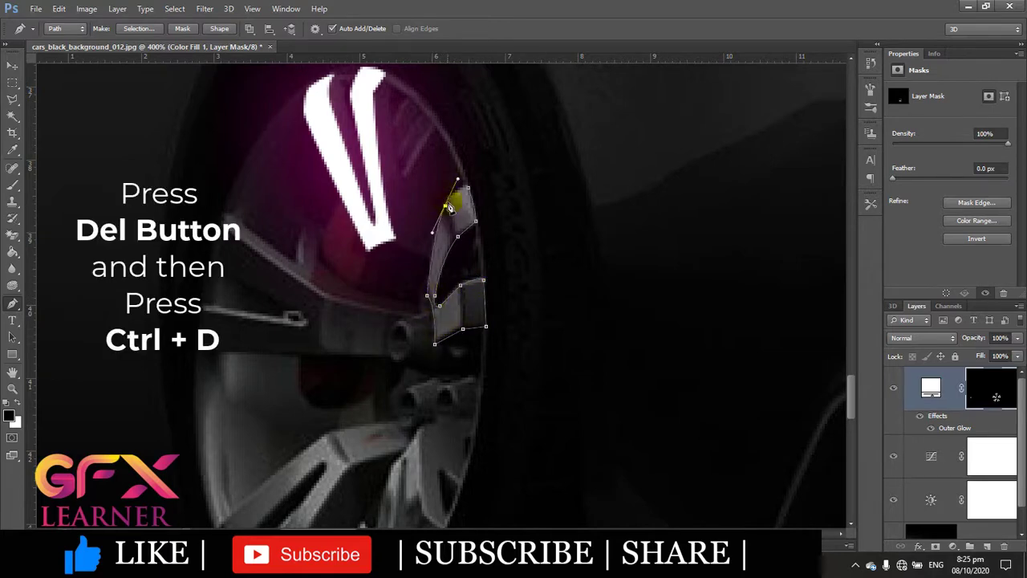
right_click(446, 218)
left_click(506, 279)
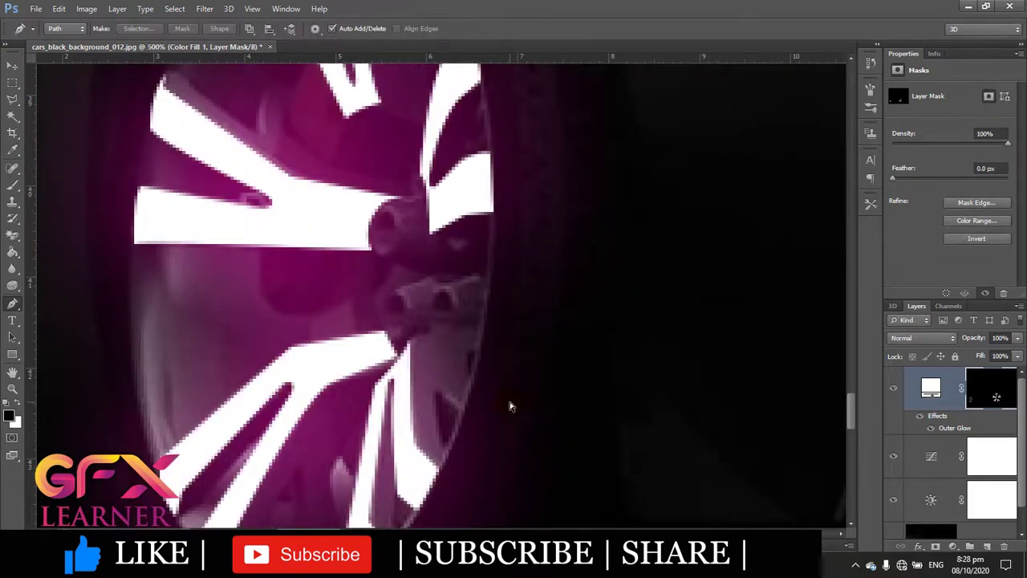
- Zoom out to the whole car and blur the glowing top and lower spokes
key("ctrl+0")
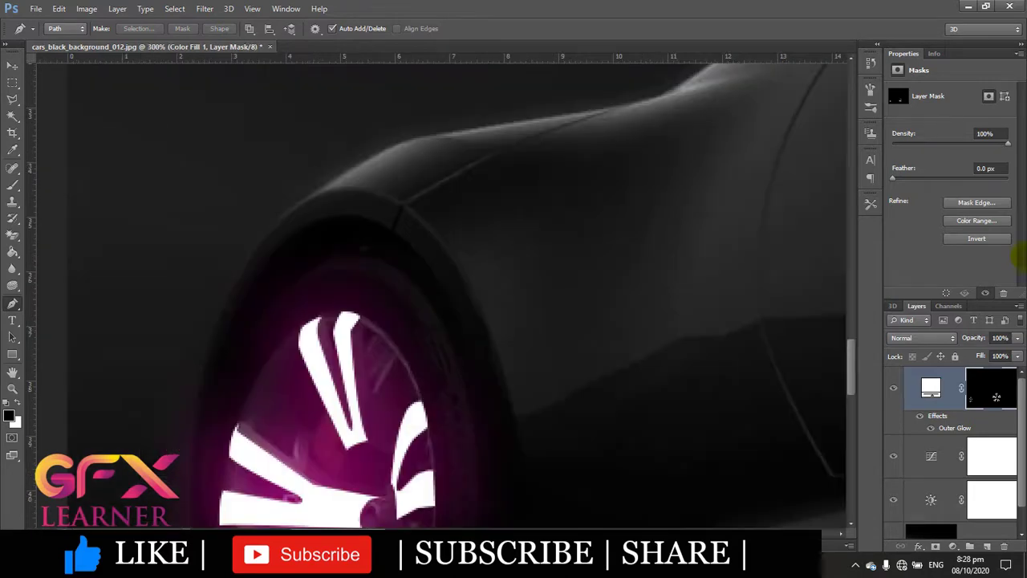
left_click_drag(853, 340, 851, 374)
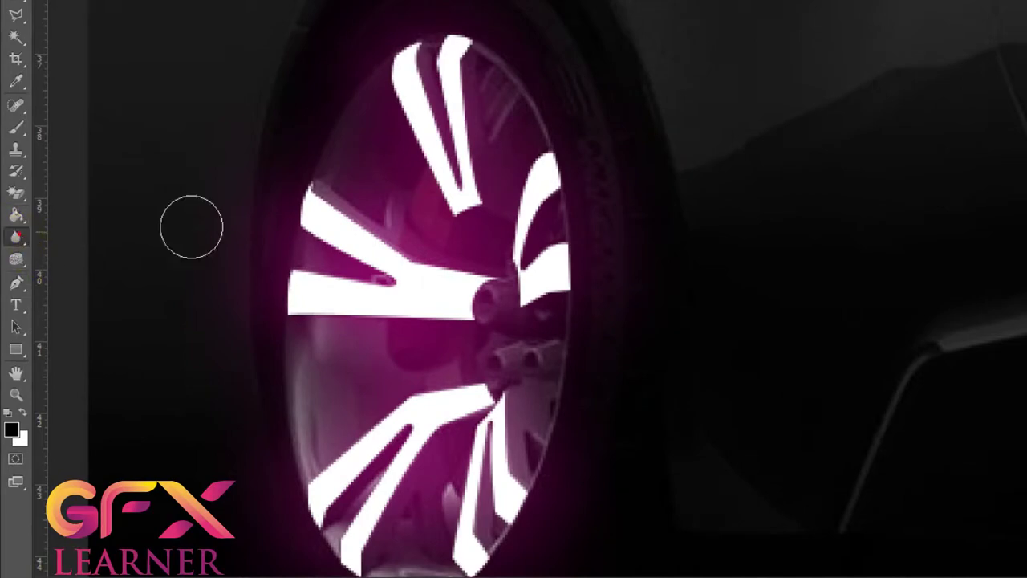
mouse_move(454, 44)
left_mouse_down()
mouse_move(463, 166)
mouse_move(401, 69)
mouse_move(527, 241)
mouse_move(532, 264)
mouse_move(502, 233)
mouse_move(426, 278)
mouse_move(280, 227)
mouse_move(266, 300)
mouse_move(470, 323)
mouse_move(332, 441)
mouse_move(406, 465)
left_mouse_up()
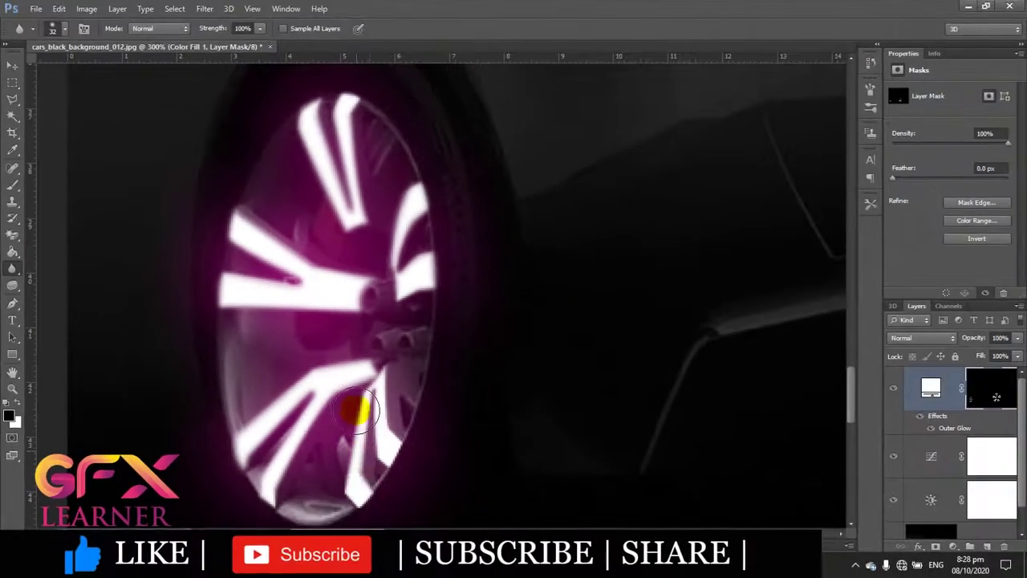
mouse_move(355, 411)
left_mouse_down()
mouse_move(366, 408)
mouse_move(349, 425)
left_mouse_up()
left_click(12, 65)
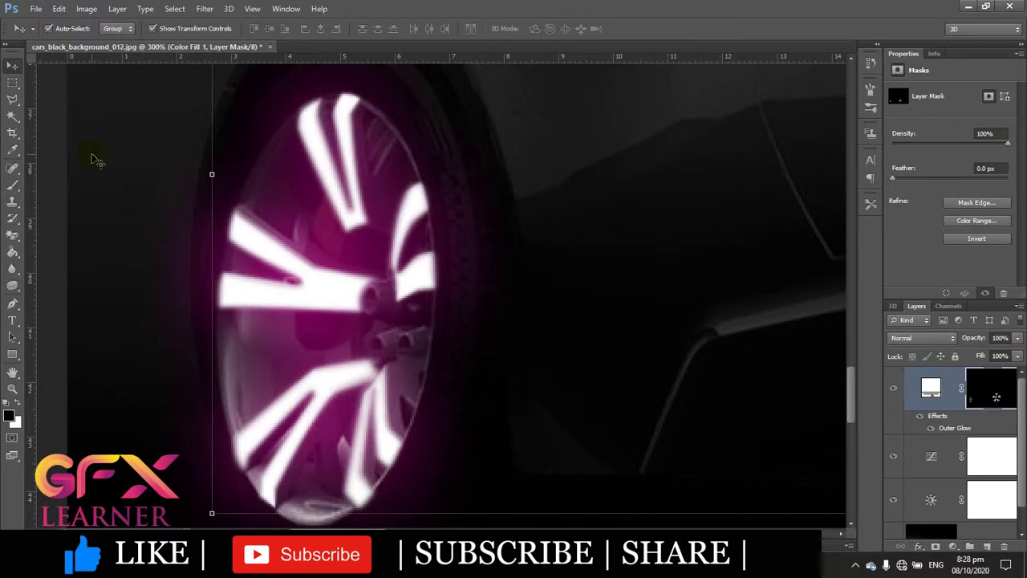
- Fit the whole car in view and select the Color Fill 1 layer
left_click(126, 172)
key("ctrl+0")
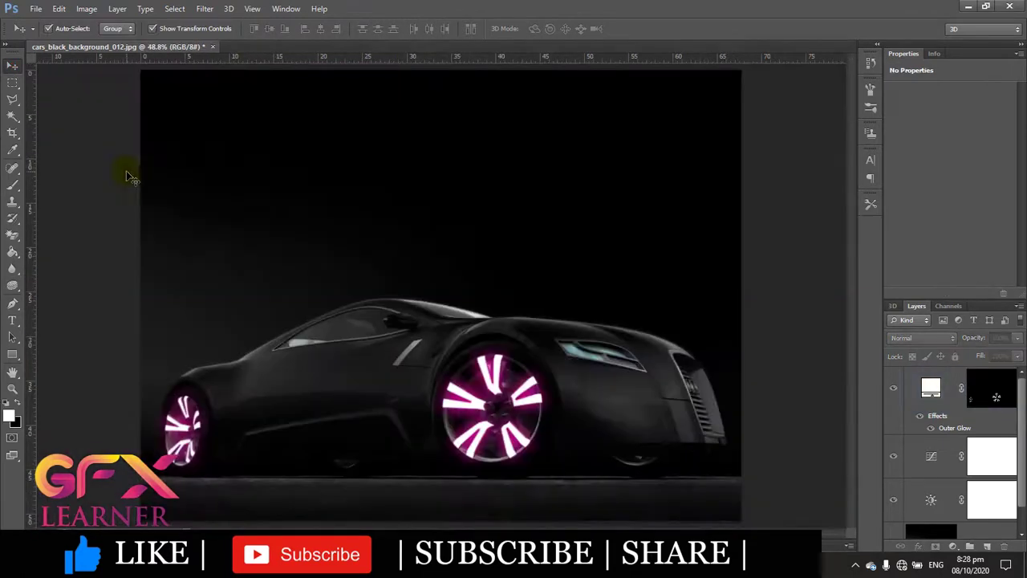
scroll(449, 385, "up", 2)
scroll(497, 449, "up", 1)
scroll(527, 478, "up", 1)
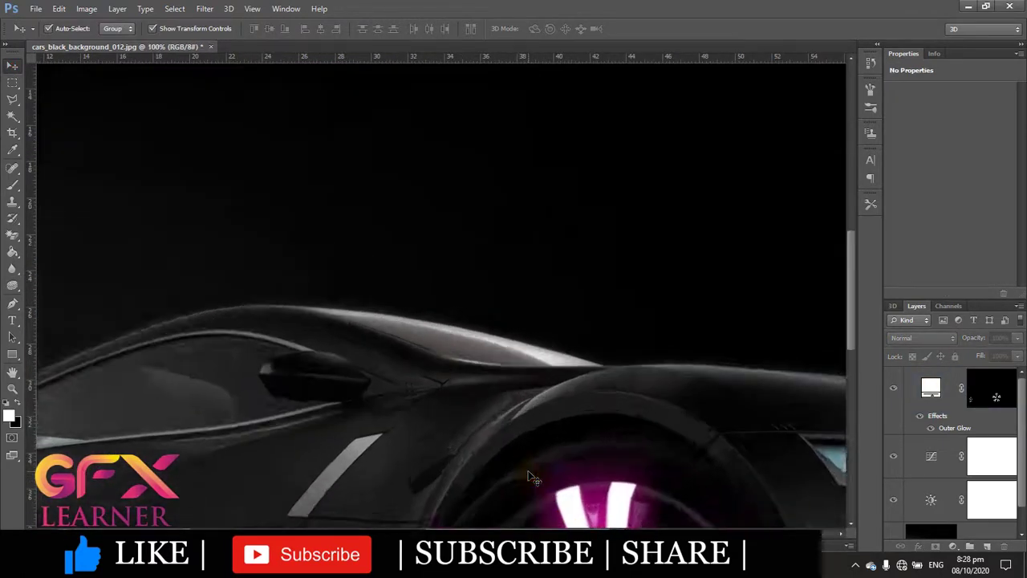
scroll(676, 357, "right", 2)
scroll(677, 357, "right", 2)
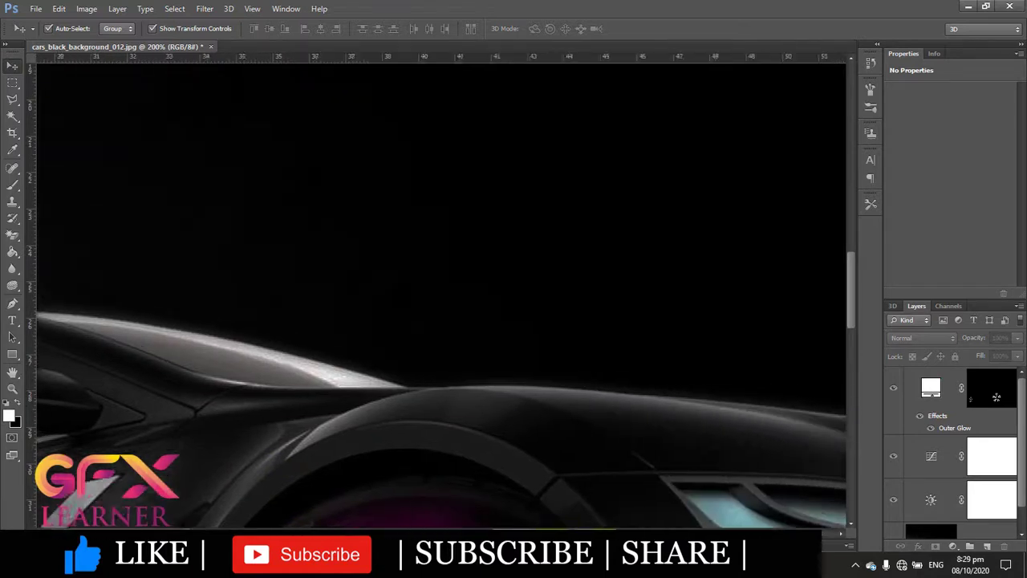
scroll(677, 357, "right", 2)
scroll(676, 357, "right", 2)
scroll(676, 357, "down", 2)
scroll(676, 357, "down", 2)
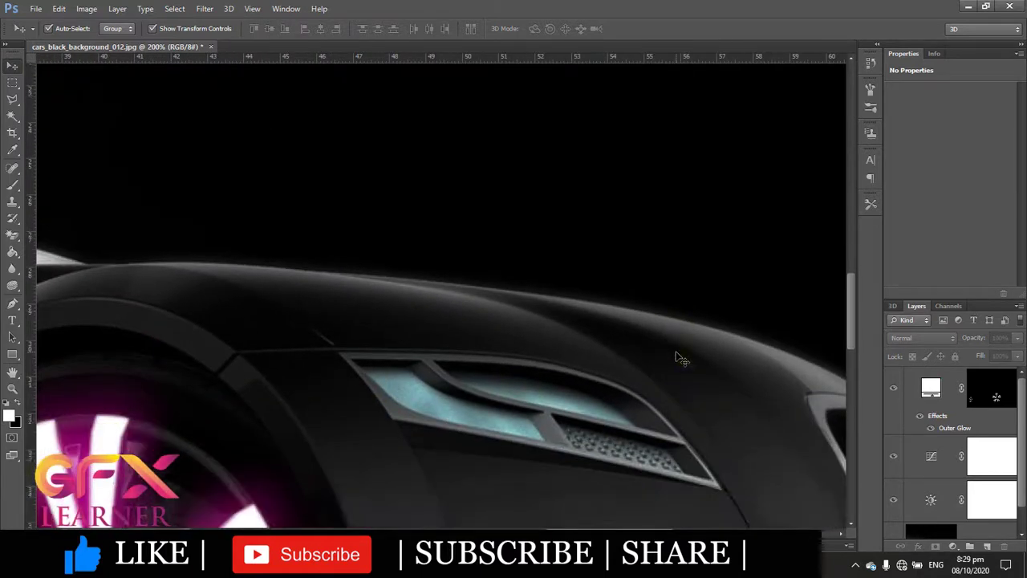
scroll(676, 357, "down", 1)
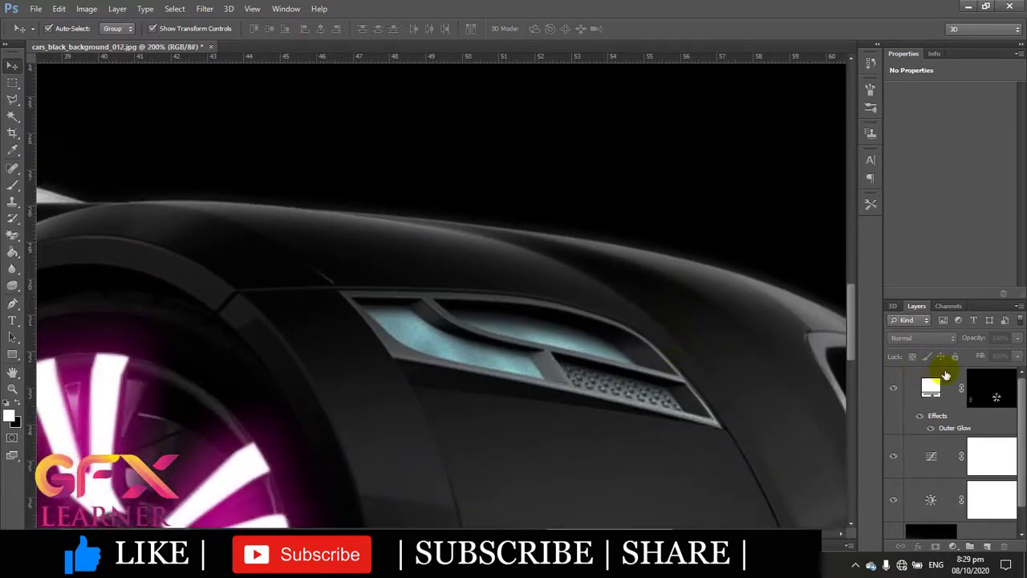
left_click(943, 377)
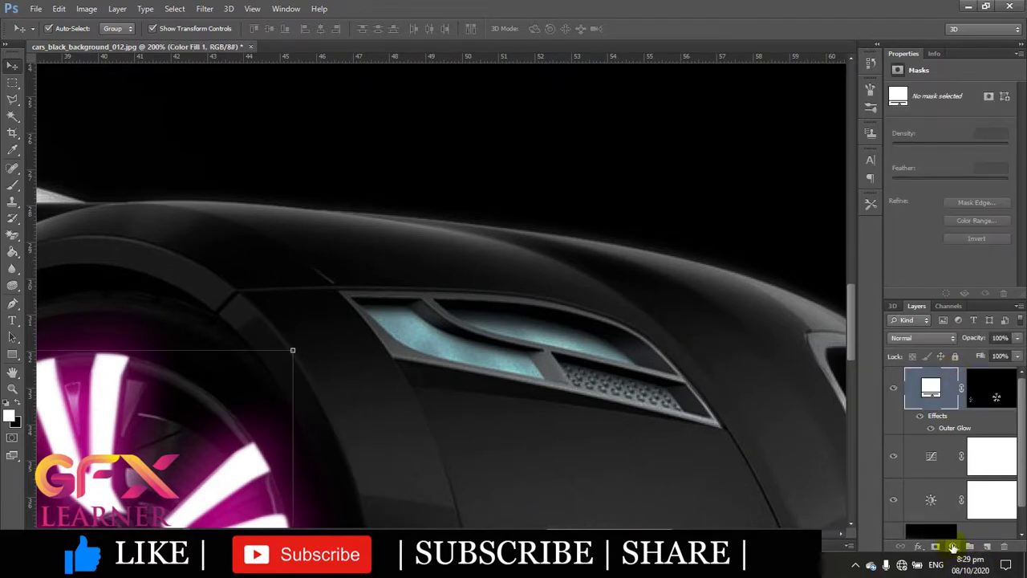
- Add a white Color Fill 2 layer above it and invert its mask to black
left_click(953, 546)
left_click(911, 266)
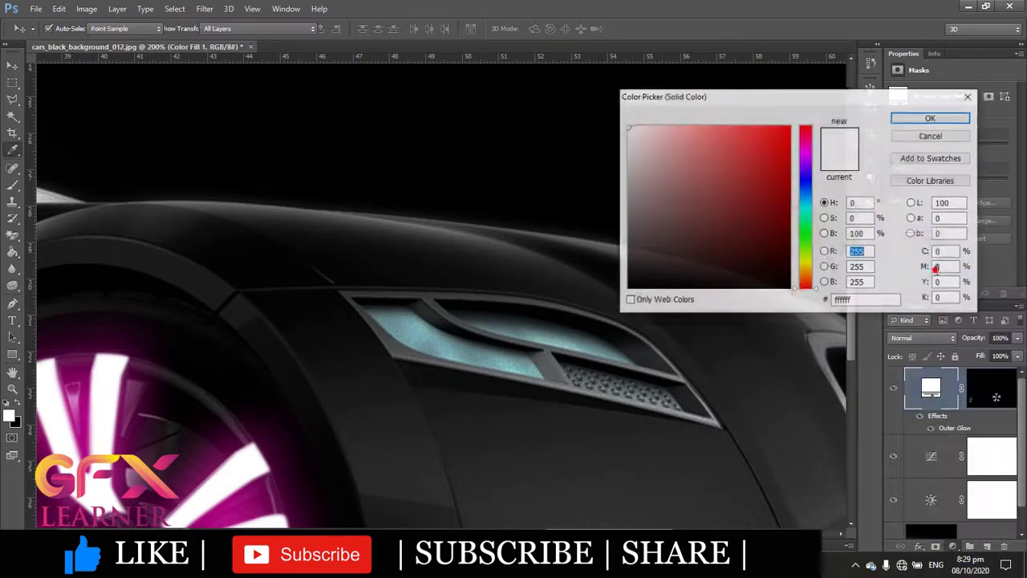
left_click(961, 119)
left_click(998, 390)
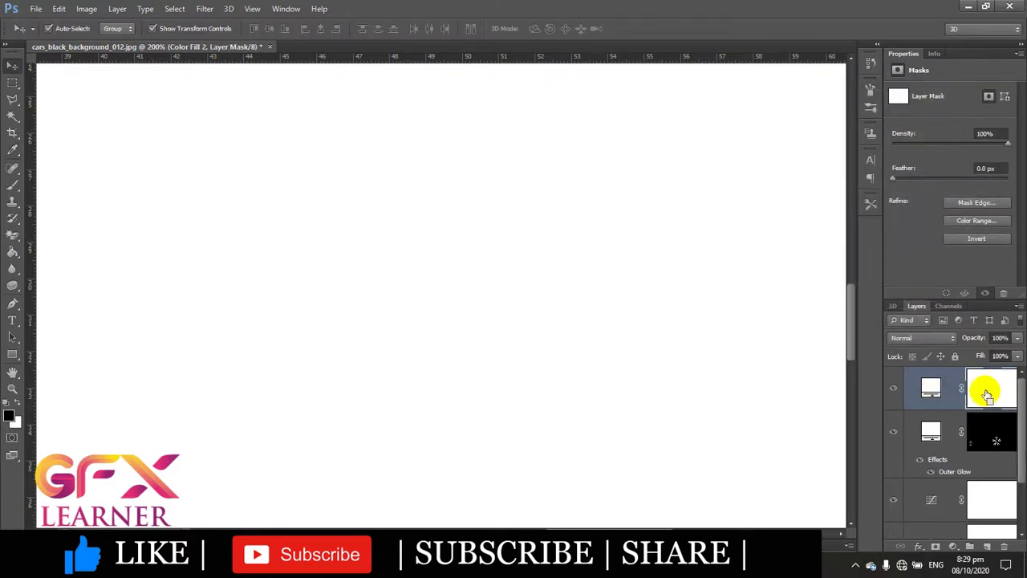
key("ctrl+i")
- Trace the outer headlight strip with the Pen tool and fill it white on the mask
scroll(615, 387, "down", 1)
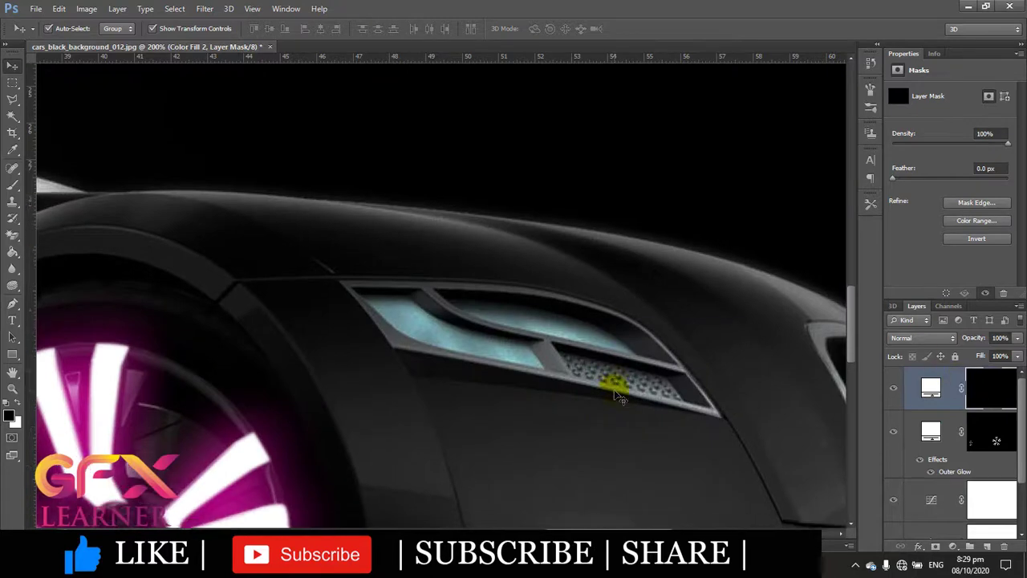
scroll(615, 387, "down", 1)
scroll(614, 393, "down", 1)
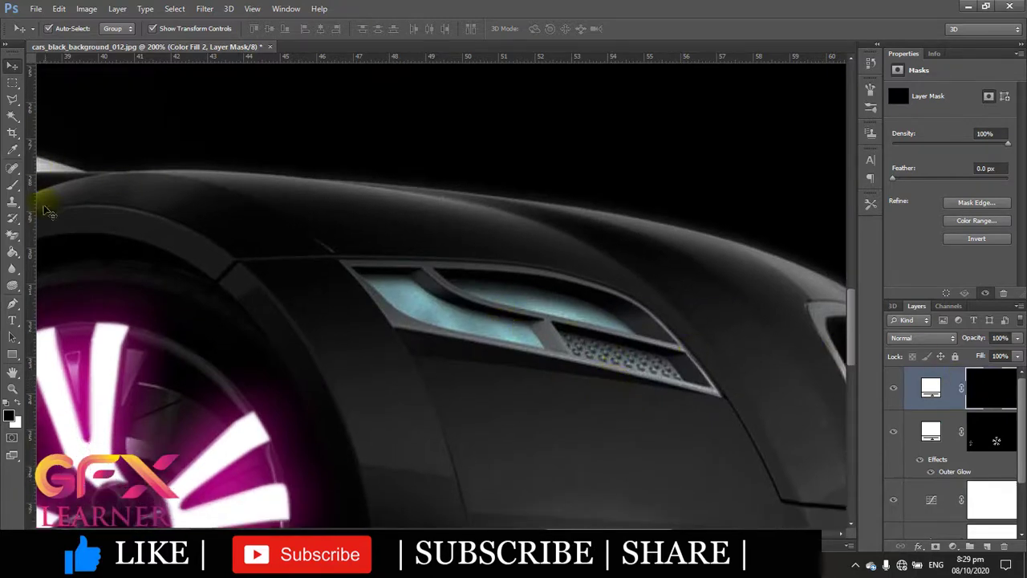
left_click(14, 305)
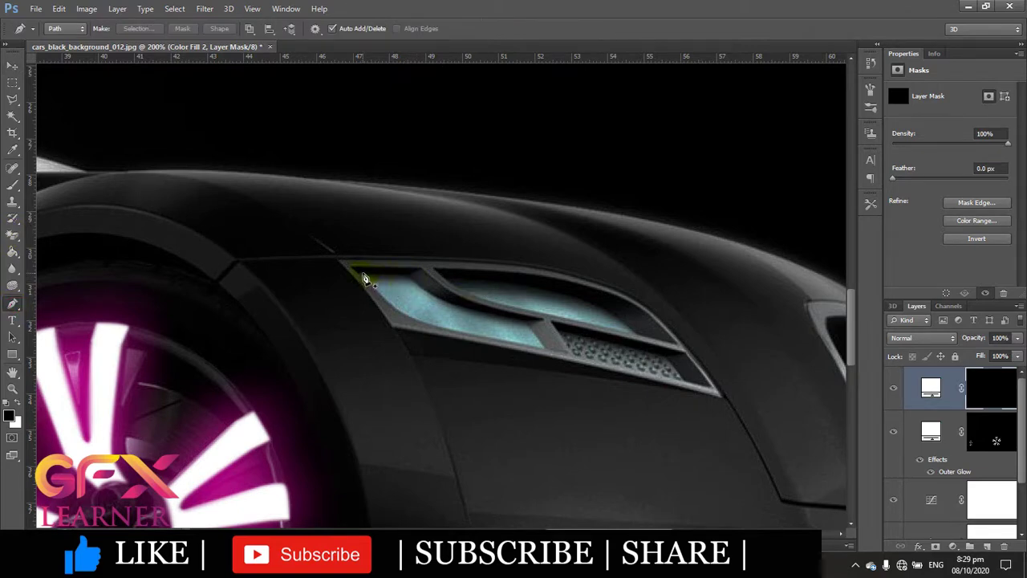
left_click(361, 275)
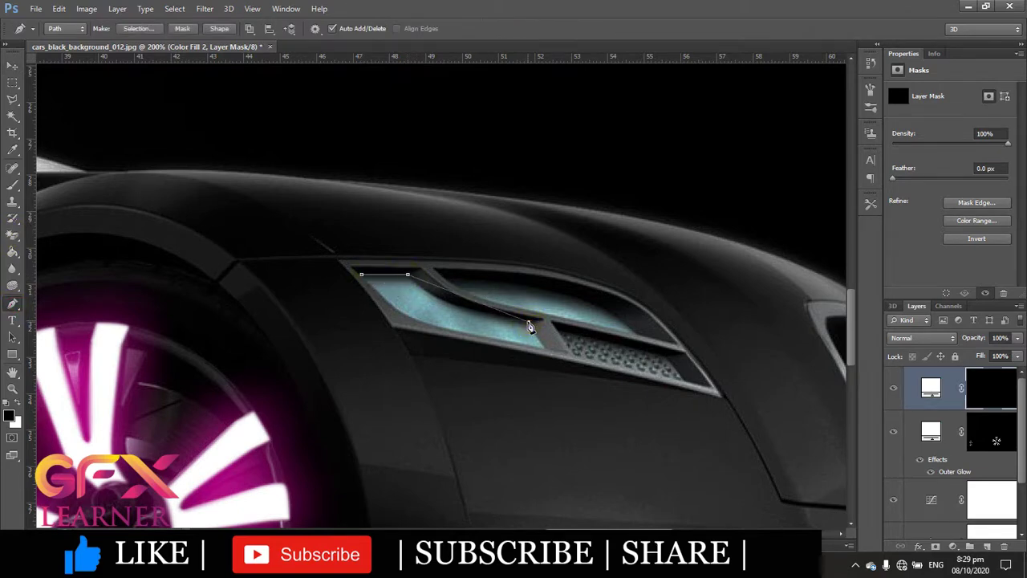
left_click_drag(530, 325, 630, 333)
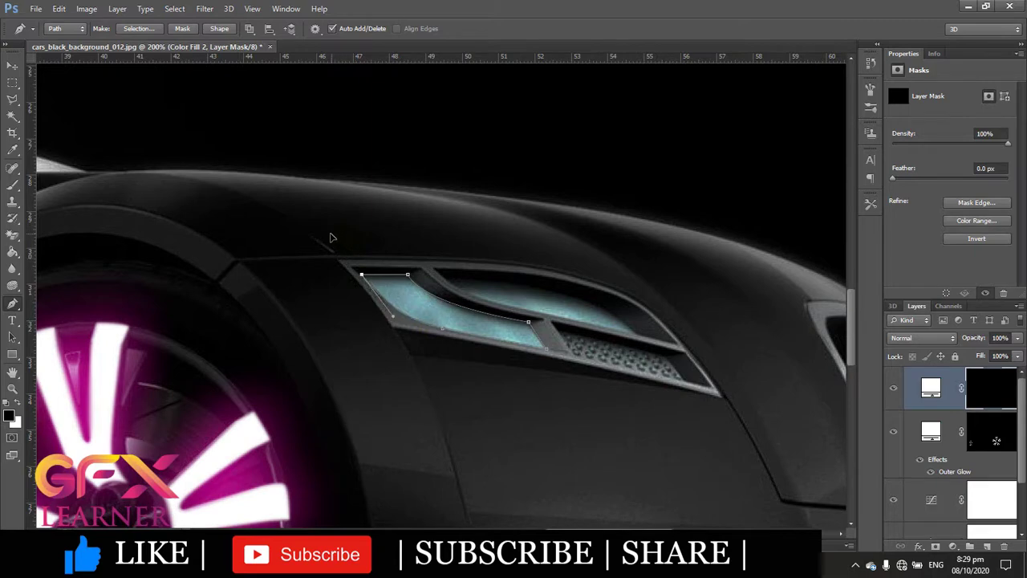
right_click(450, 322)
left_click(527, 95)
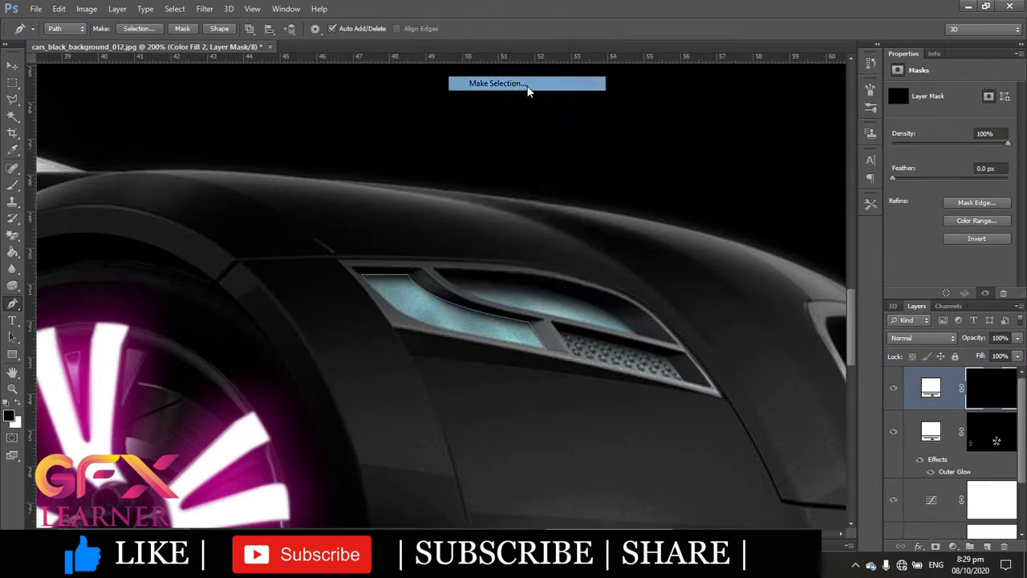
left_click(584, 165)
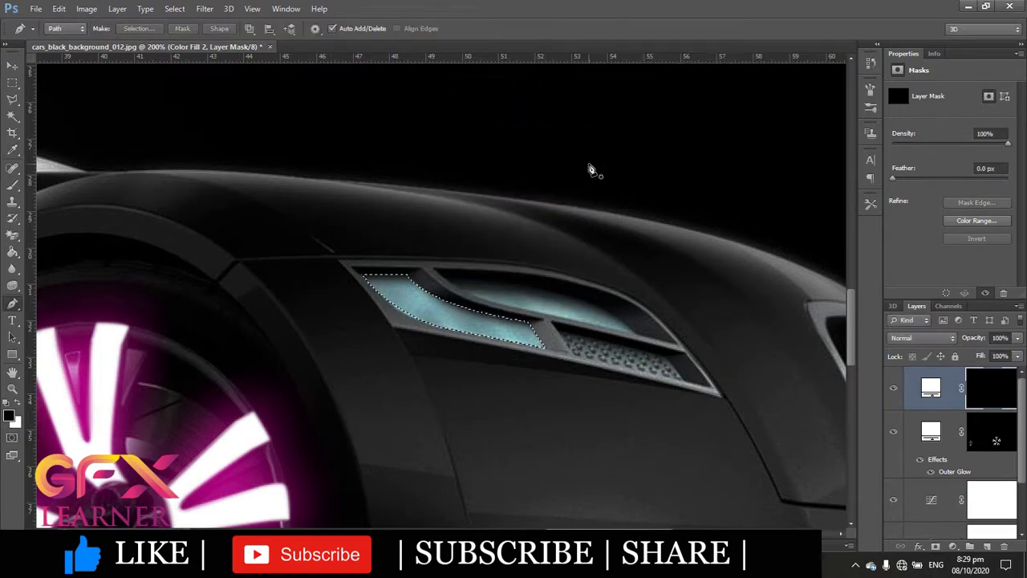
key("Delete")
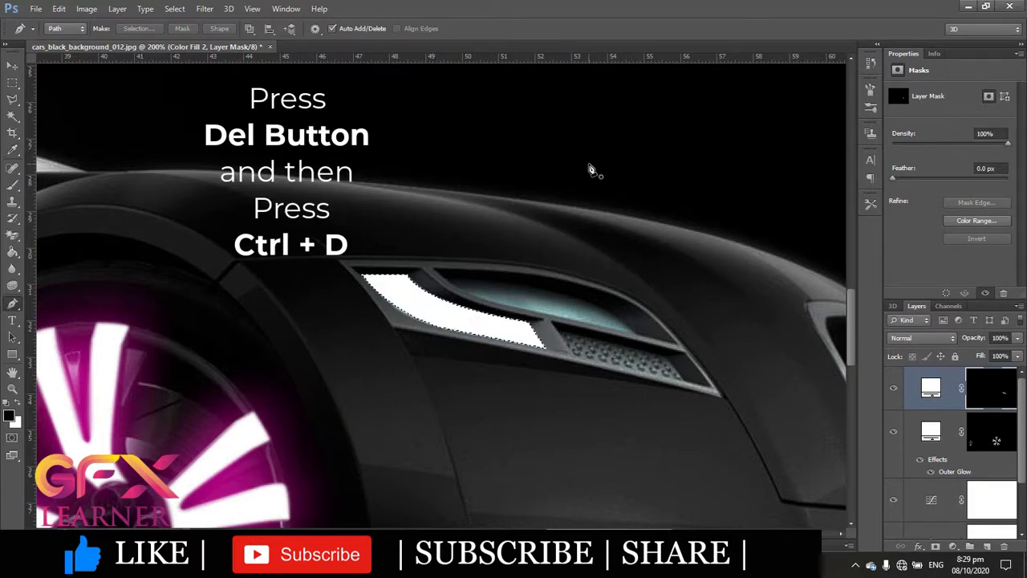
key("ctrl+d")
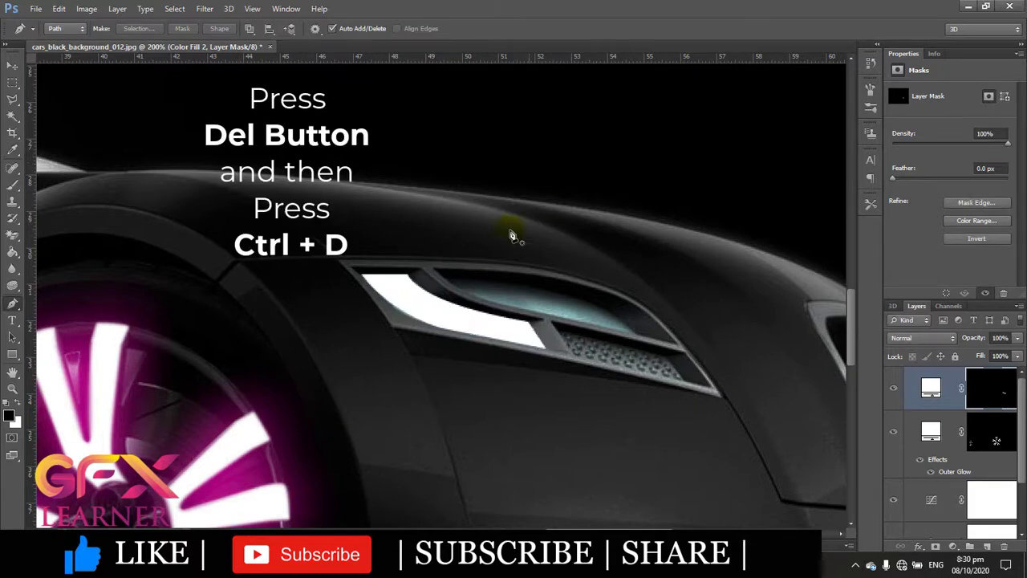
- Trace the inner headlight lens, fill it white on the mask, and soften edges with Blur
left_click_drag(635, 332, 682, 390)
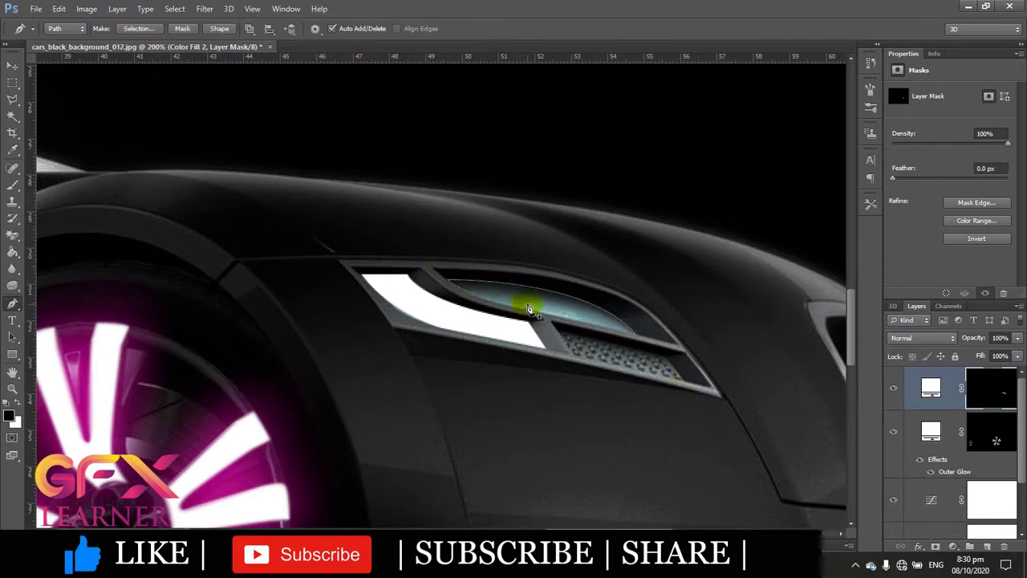
right_click(529, 309)
left_click(562, 104)
left_click(587, 165)
key("Delete")
key("ctrl+d")
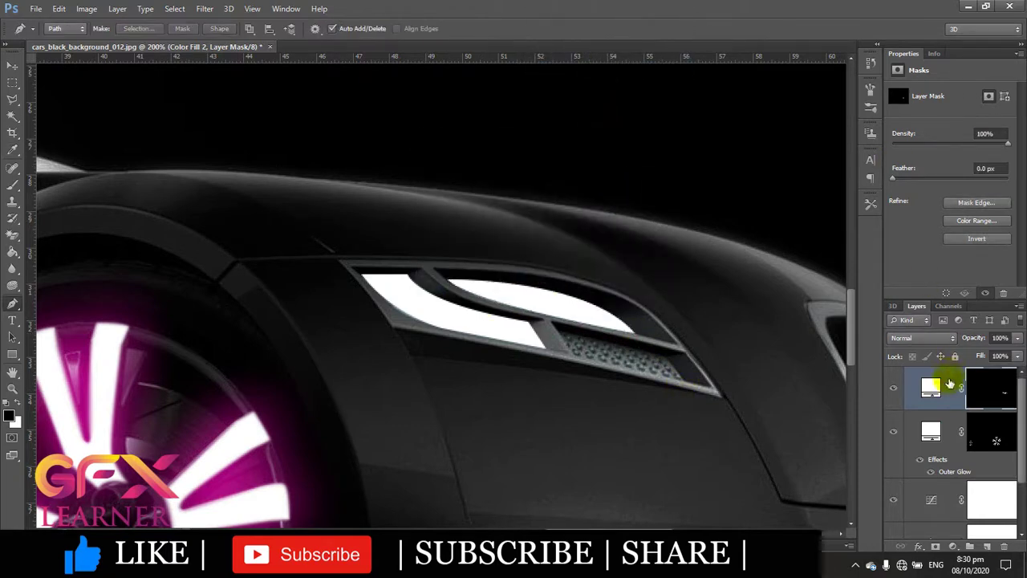
key("r")
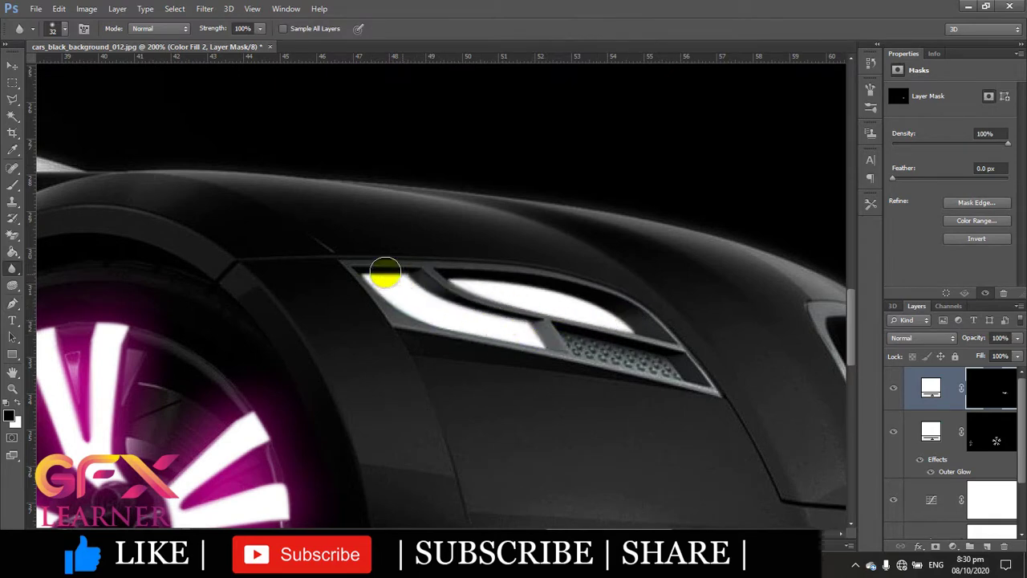
key("v")
scroll(441, 321, "right", 2)
right_click(947, 385)
key("Escape")
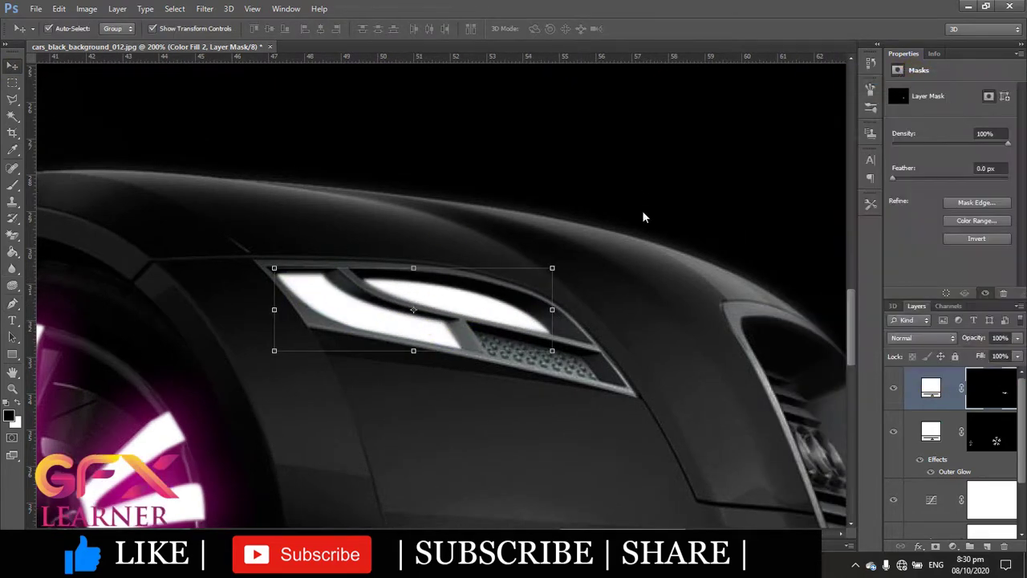
- Give the headlight layer a cyan 00fcff Outer Glow at 81% opacity, about 51 px size
left_click(595, 283)
left_click(717, 175)
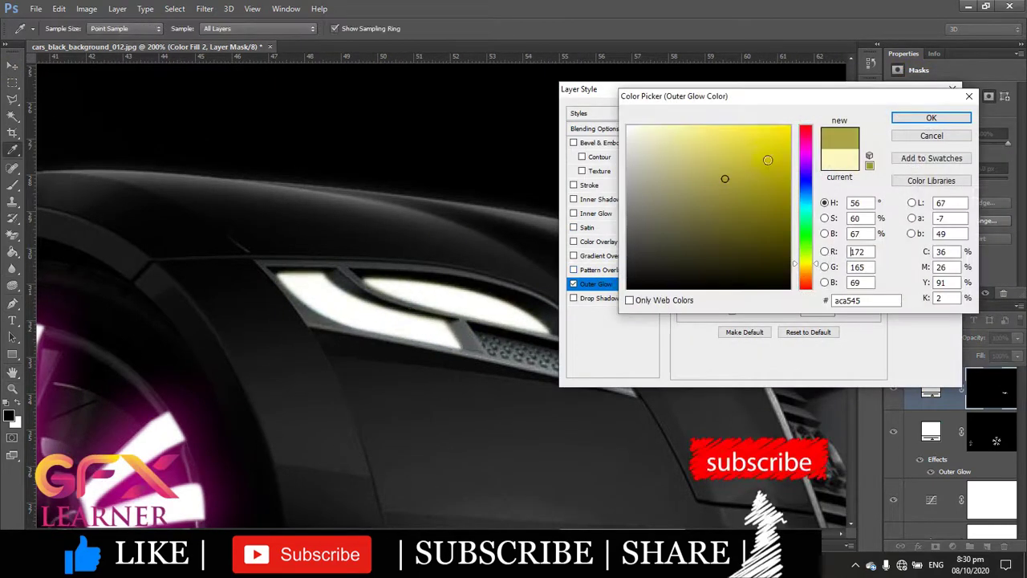
left_click_drag(805, 264, 805, 206)
left_click(787, 128)
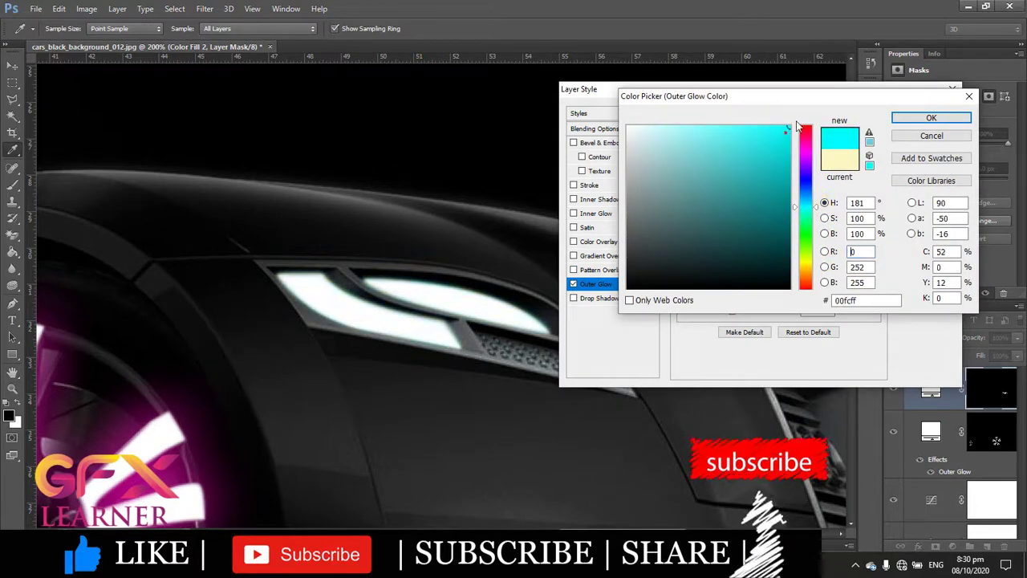
left_click(931, 118)
left_click_drag(732, 241, 747, 245)
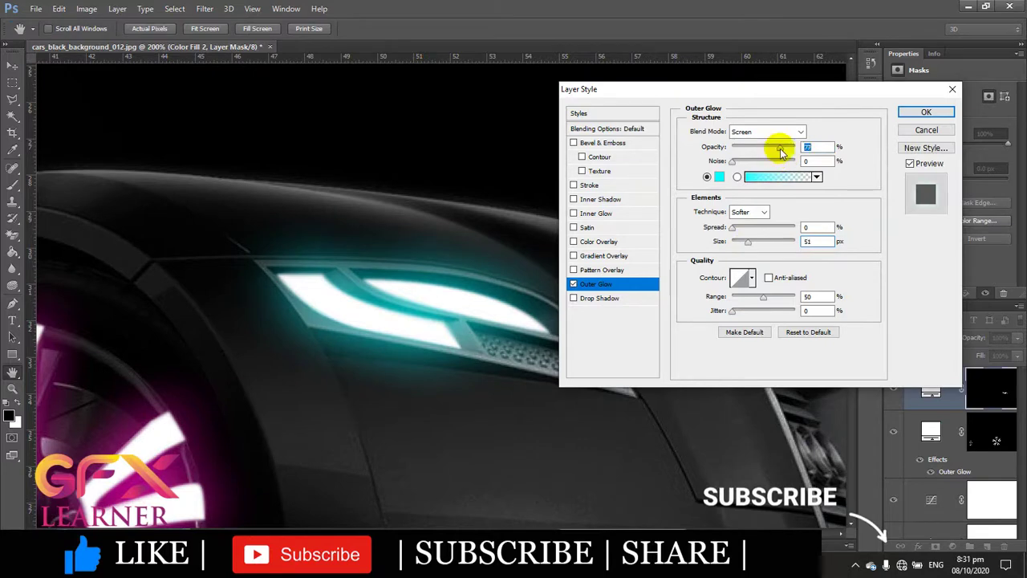
mouse_move(780, 150)
left_mouse_down()
mouse_move(791, 151)
mouse_move(774, 152)
left_mouse_up()
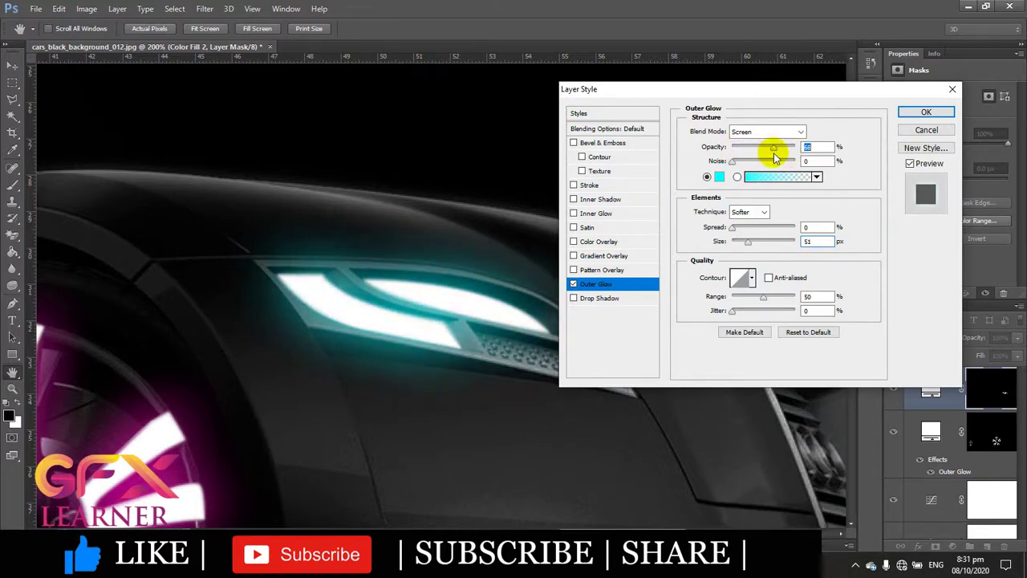
left_click_drag(748, 242, 752, 241)
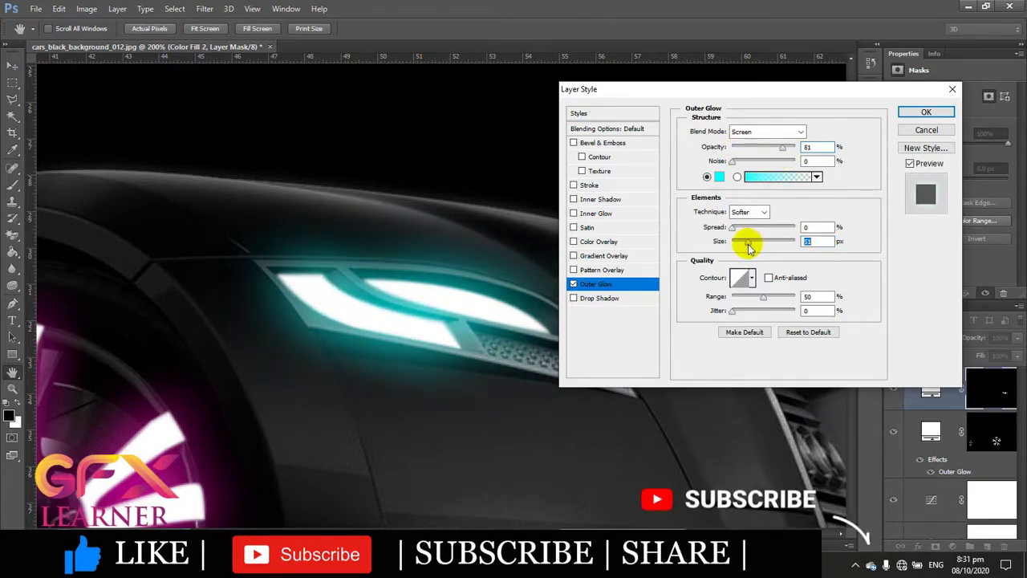
left_click_drag(779, 151, 789, 153)
left_click(924, 111)
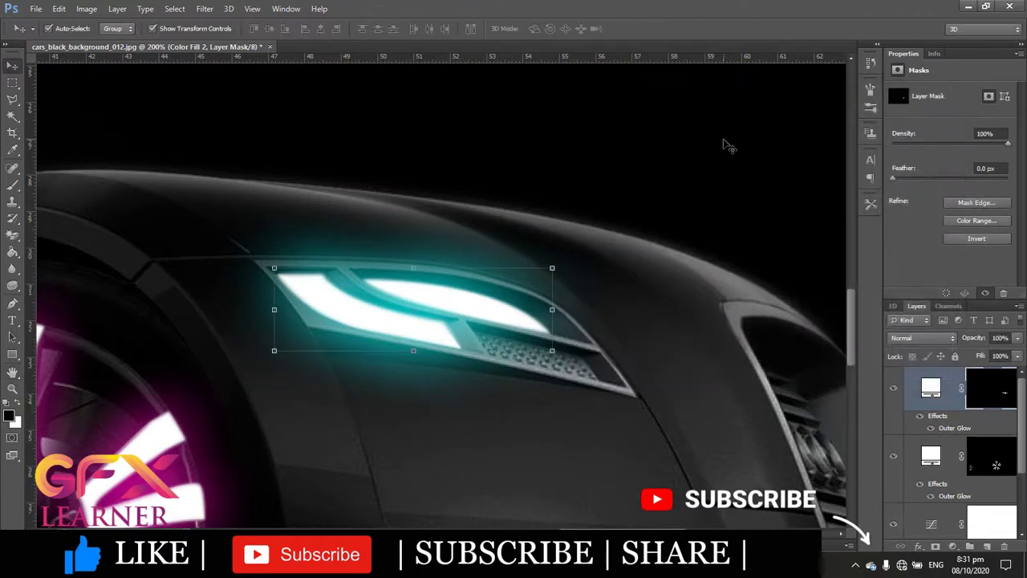
- Fit the car on screen and add a new Layer 1 in Color Dodge mode
key("ctrl+0")
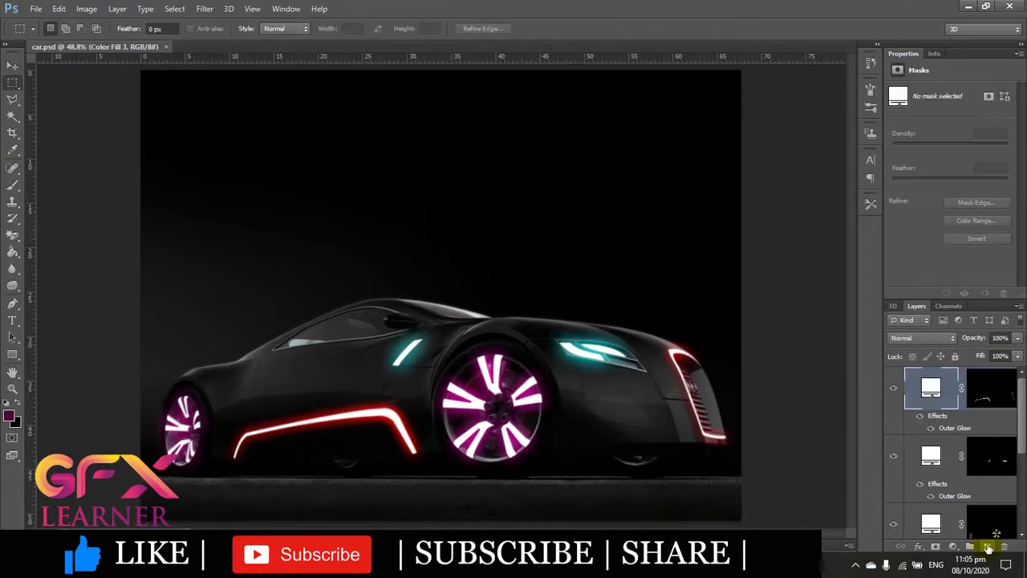
left_click(987, 546)
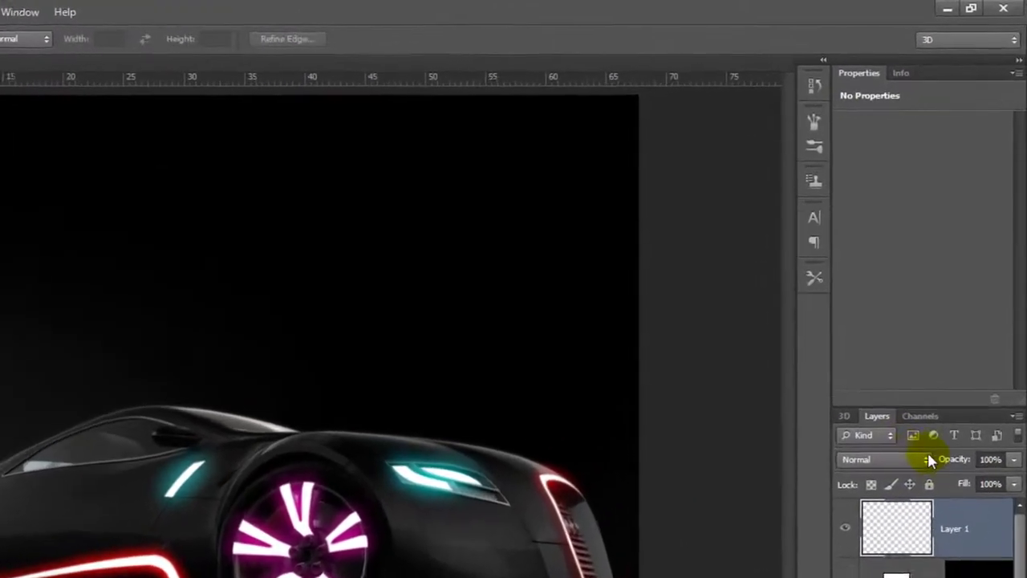
left_click(925, 462)
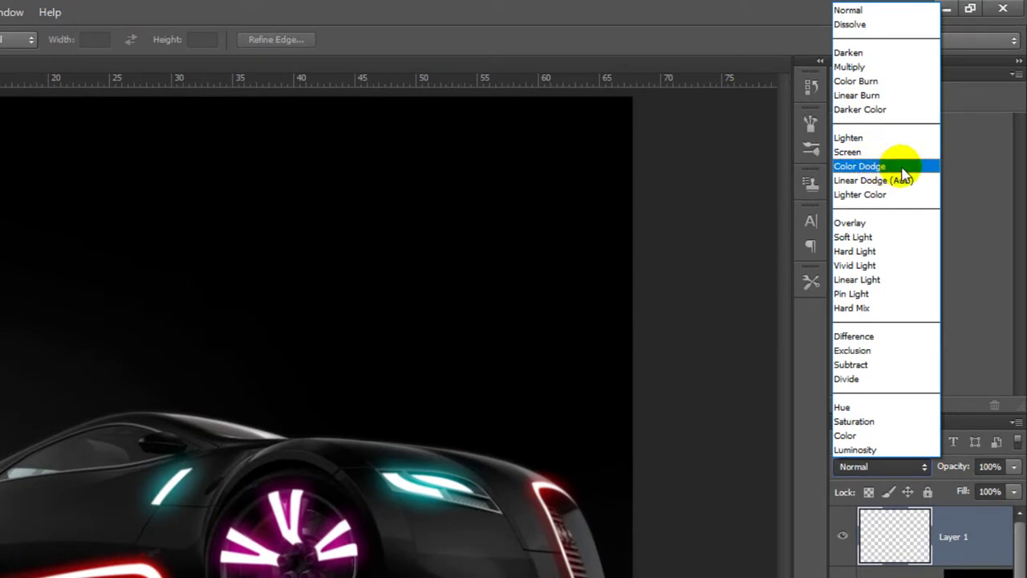
left_click(902, 169)
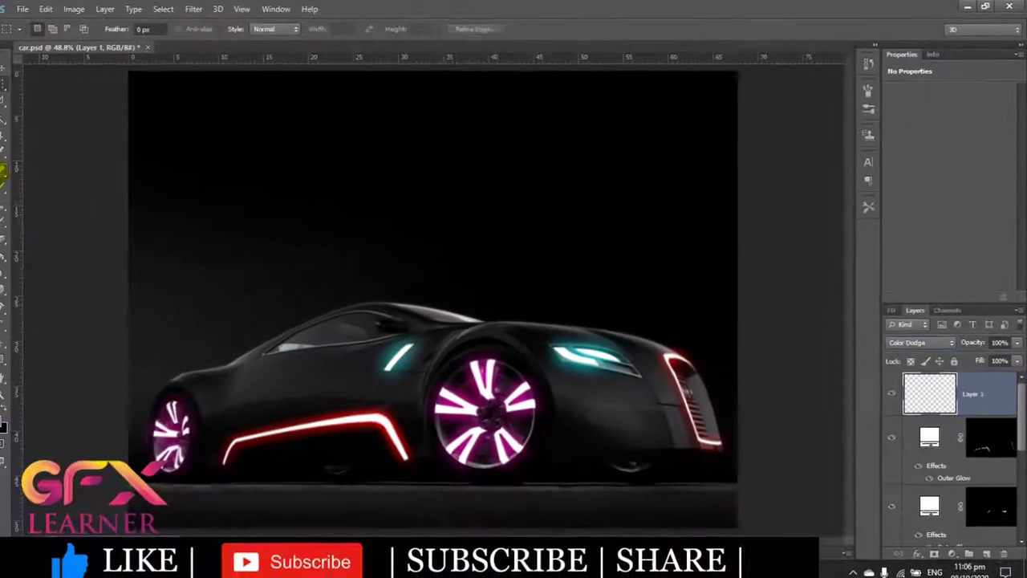
- Sample teal 03bbbd from the headlight glow as the foreground colour
left_click(10, 416)
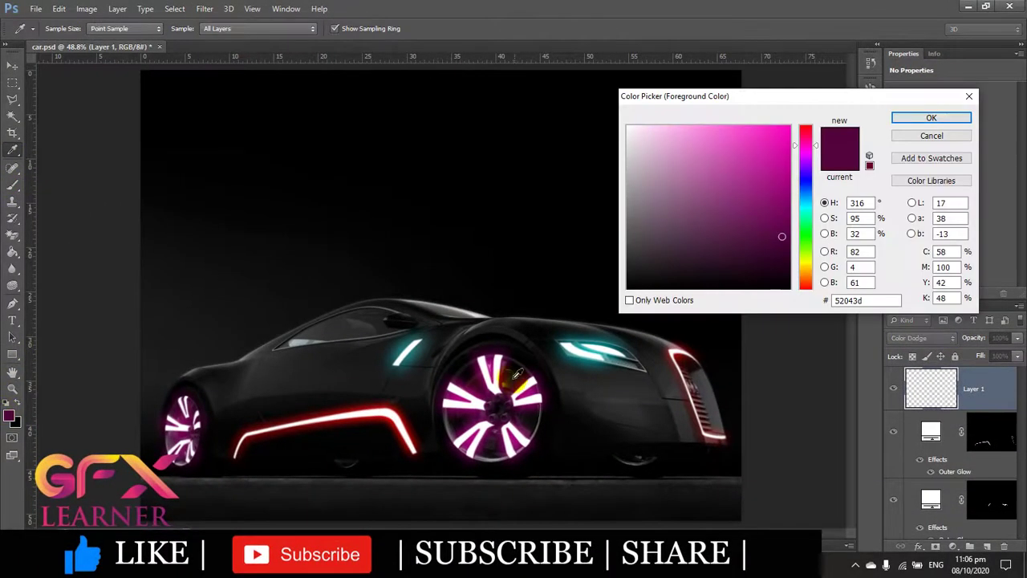
left_click(610, 347)
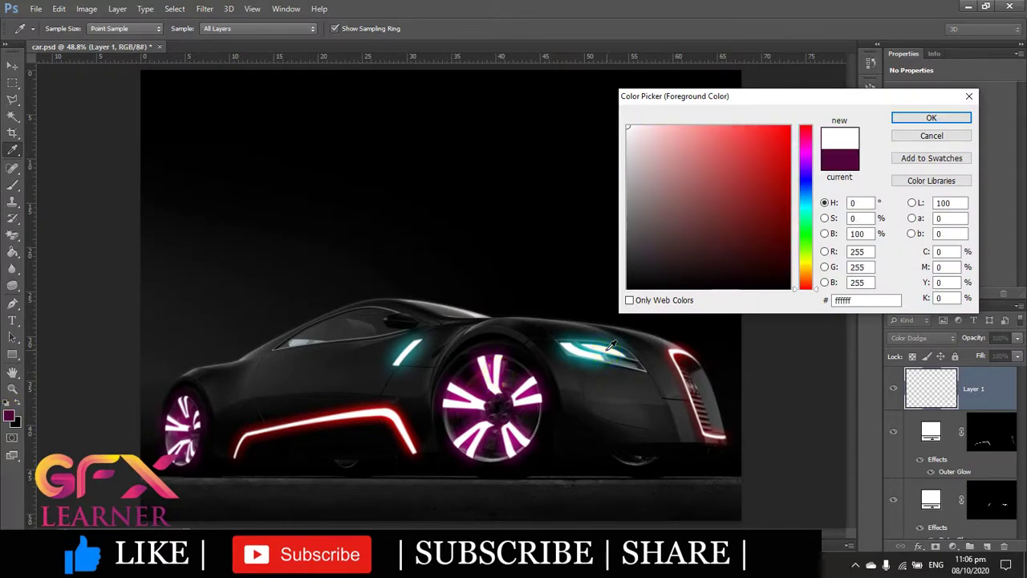
left_click(608, 347)
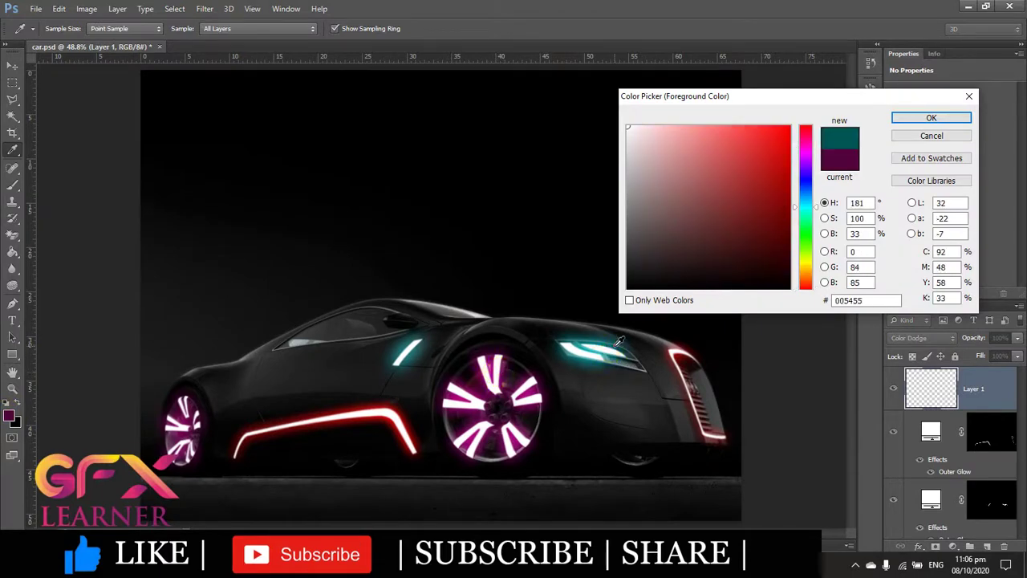
left_click(788, 167)
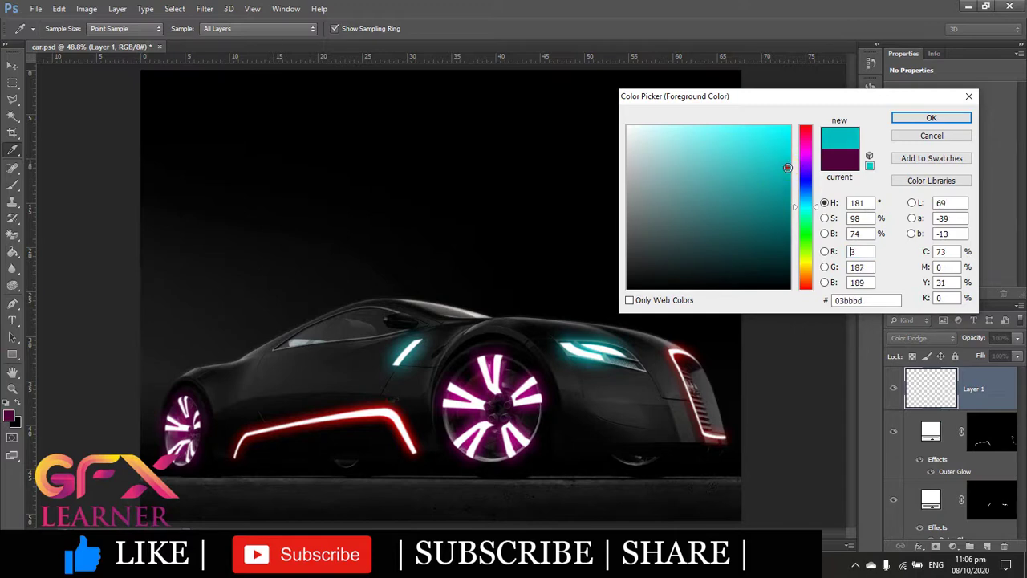
left_click(947, 117)
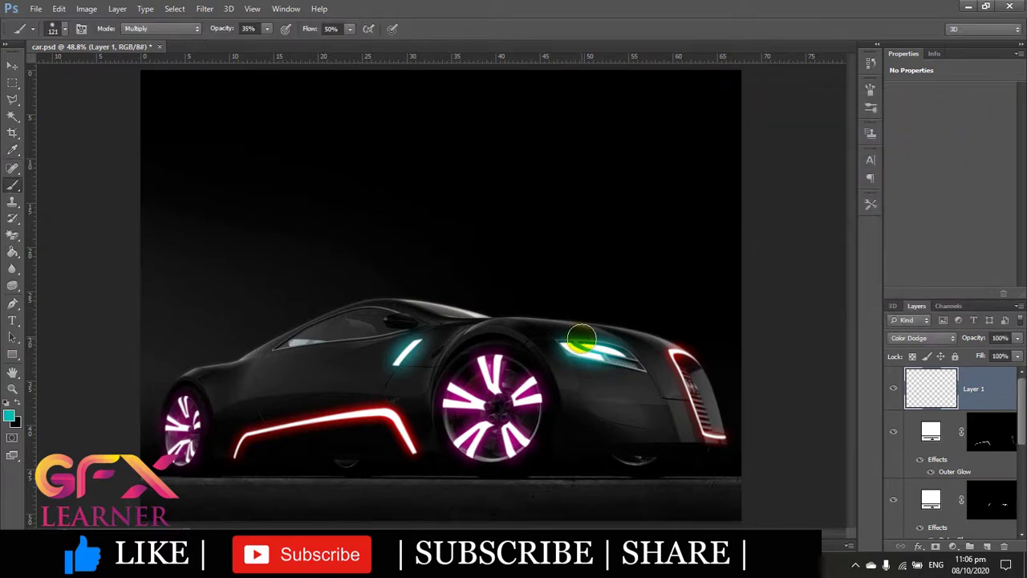
left_click(65, 30)
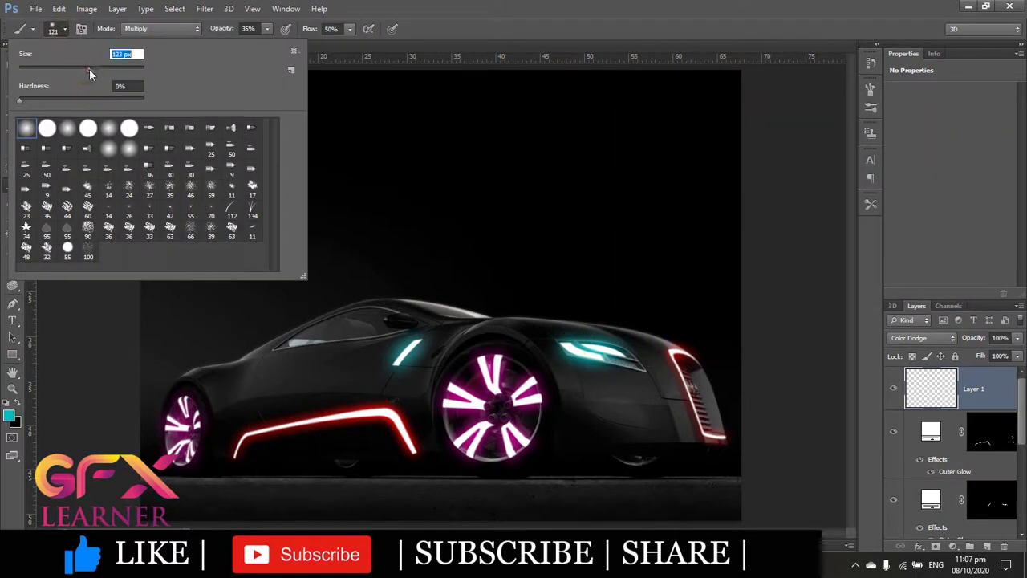
- Brush soft cyan light along the side stripe and around the side mirror
left_click(69, 31)
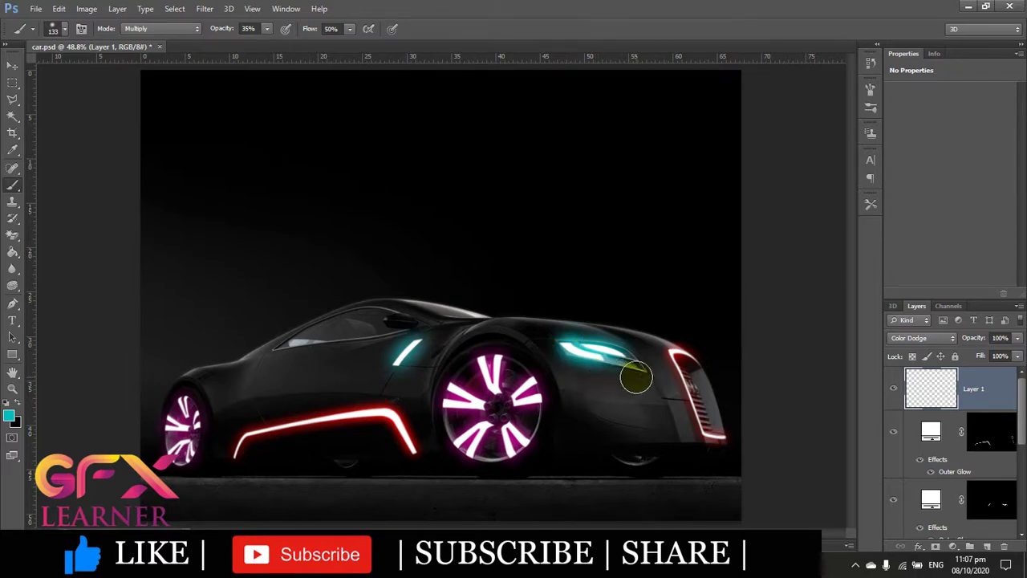
key("ctrl+plus")
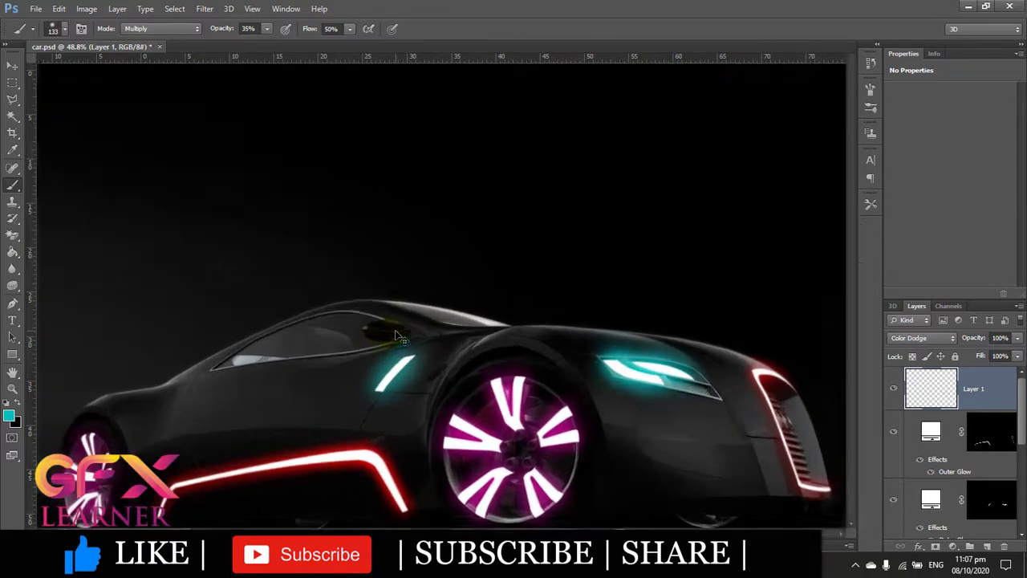
key("ctrl+plus")
key("ctrl+plus")
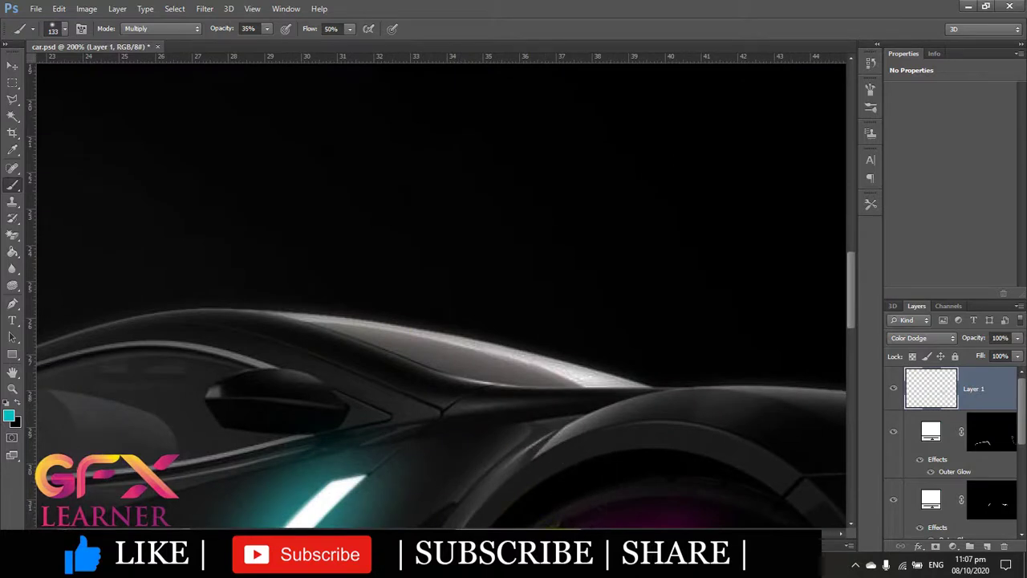
scroll(534, 481, "left", 5)
scroll(530, 473, "down", 3)
scroll(498, 361, "down", 3)
left_click_drag(471, 250, 436, 420)
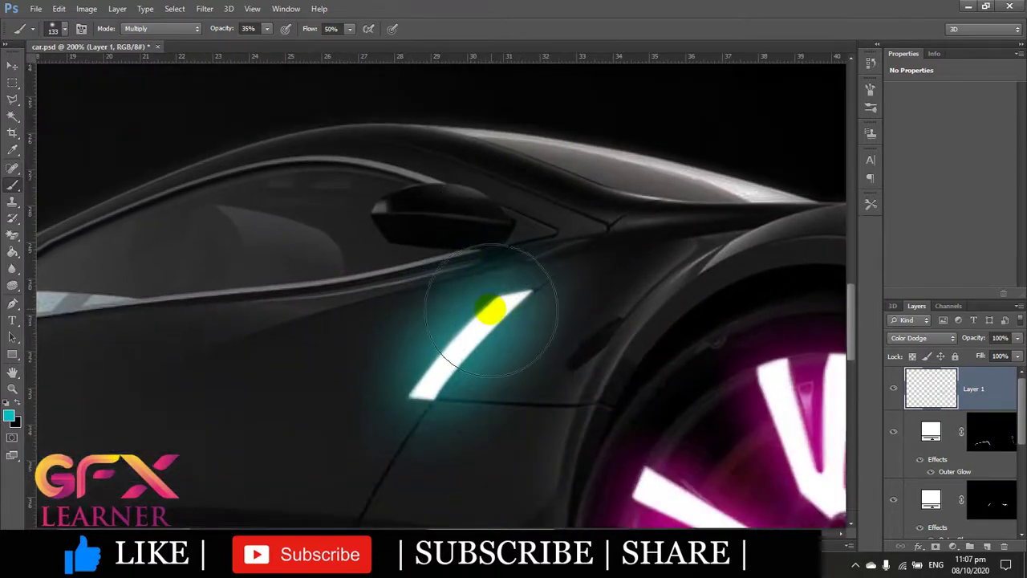
mouse_move(466, 253)
left_mouse_down()
mouse_move(431, 217)
mouse_move(401, 223)
mouse_move(431, 184)
mouse_move(448, 238)
mouse_move(431, 217)
mouse_move(557, 236)
mouse_move(395, 219)
mouse_move(436, 230)
left_mouse_up()
- Paint cyan glow above and below the headlight and dab some on the side vent
scroll(458, 409, "down", 4)
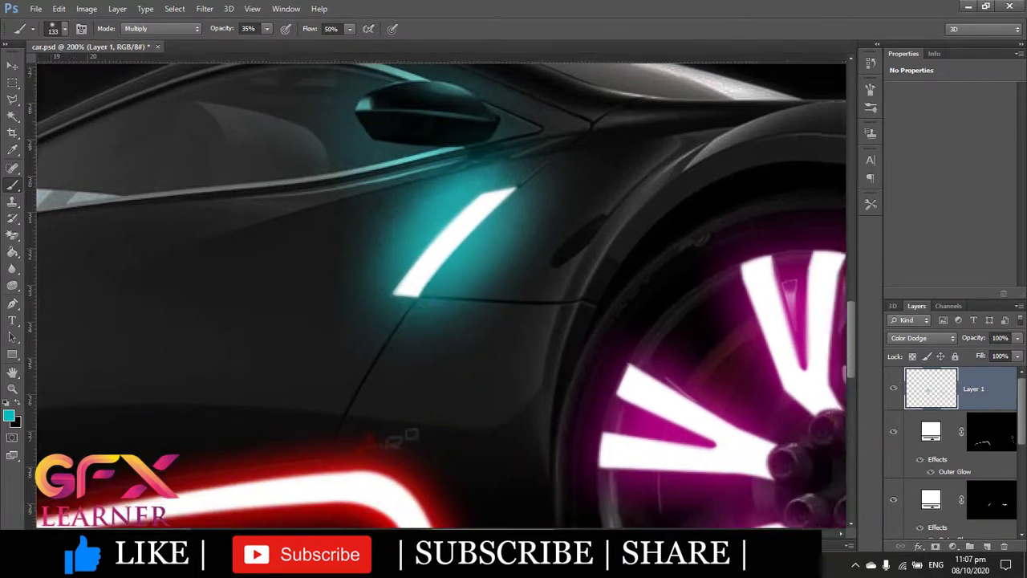
scroll(508, 470, "right", 10)
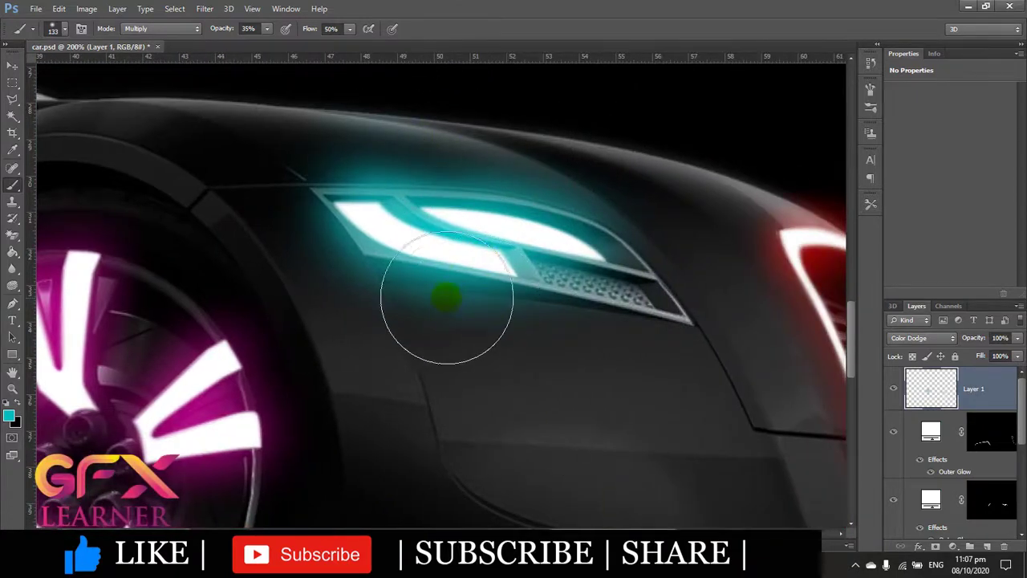
mouse_move(436, 293)
left_mouse_down()
mouse_move(378, 149)
mouse_move(500, 156)
left_mouse_up()
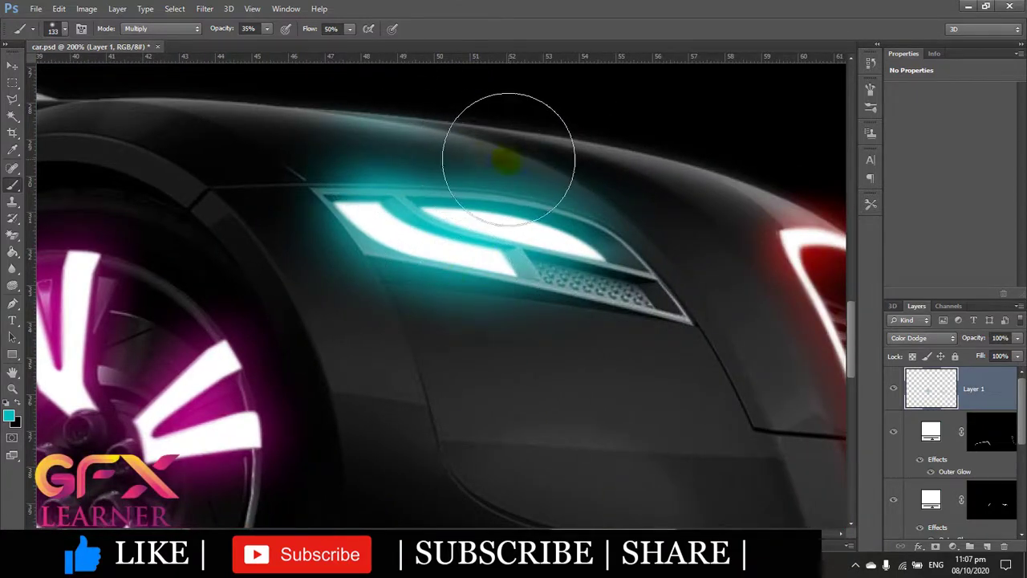
left_click(444, 142)
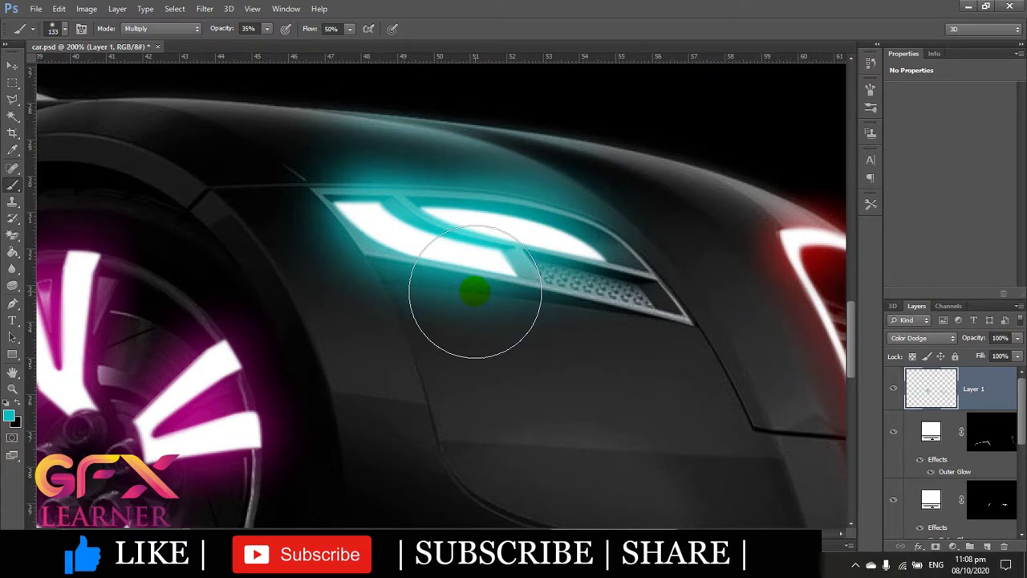
mouse_move(475, 291)
left_mouse_down()
mouse_move(458, 310)
mouse_move(601, 321)
mouse_move(647, 339)
mouse_move(568, 340)
left_mouse_up()
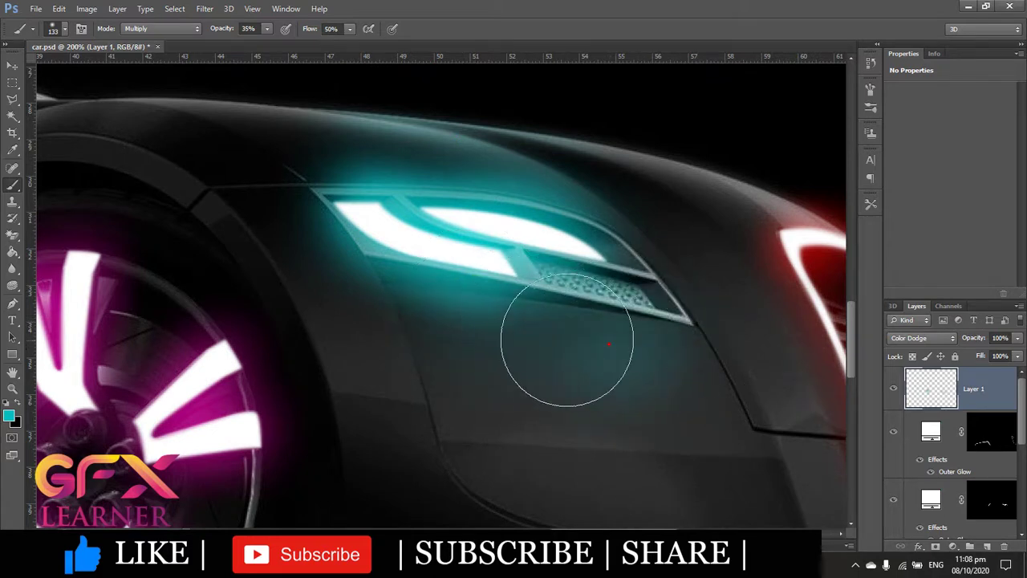
key("ctrl+minus")
left_click(425, 407)
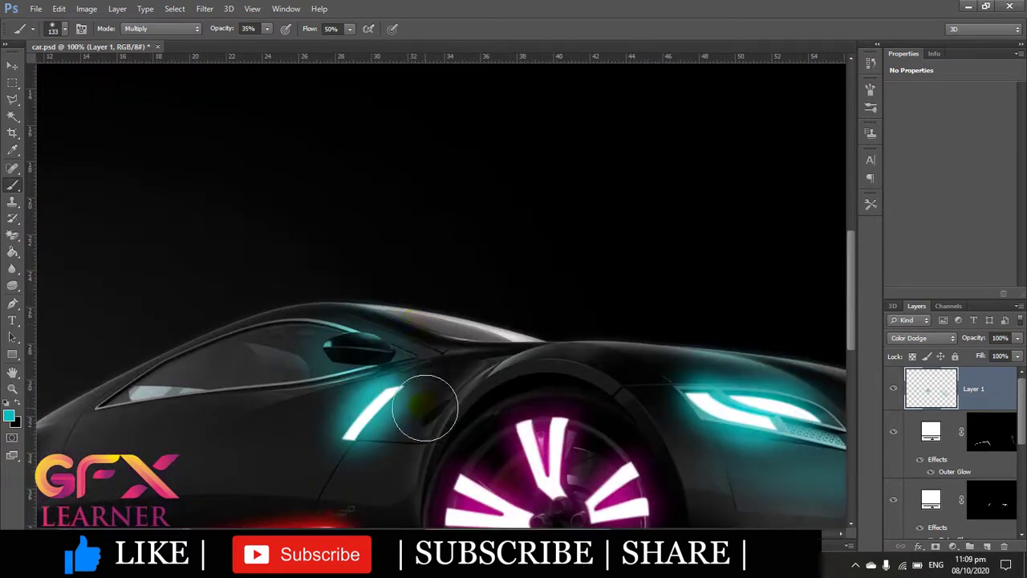
left_click_drag(426, 407, 427, 410)
scroll(277, 474, "down", 1)
scroll(423, 343, "down", 2)
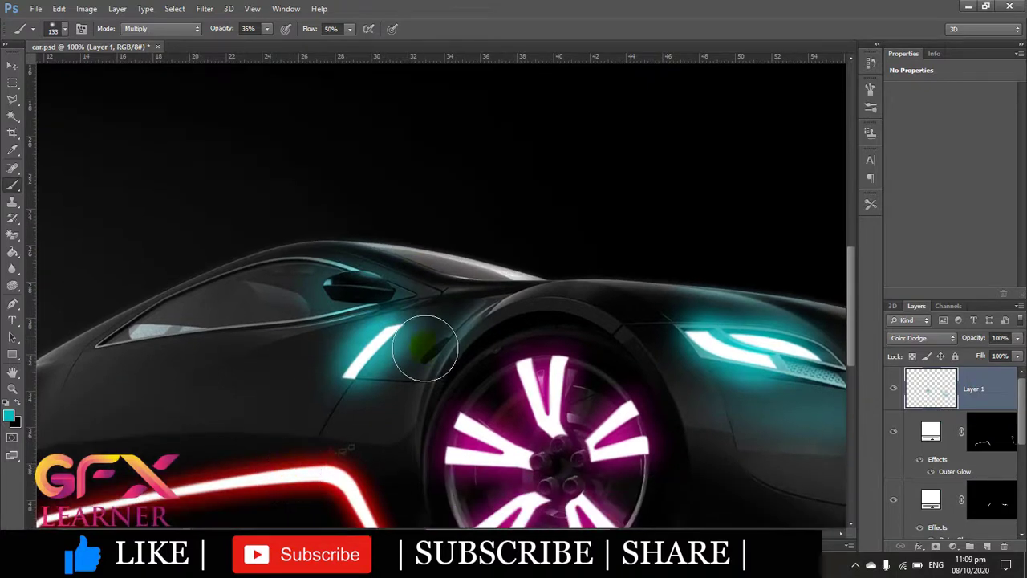
scroll(305, 372, "down", 2)
- Sample the wheel's magenta, brighten it, and make it the brush colour
left_click(10, 416)
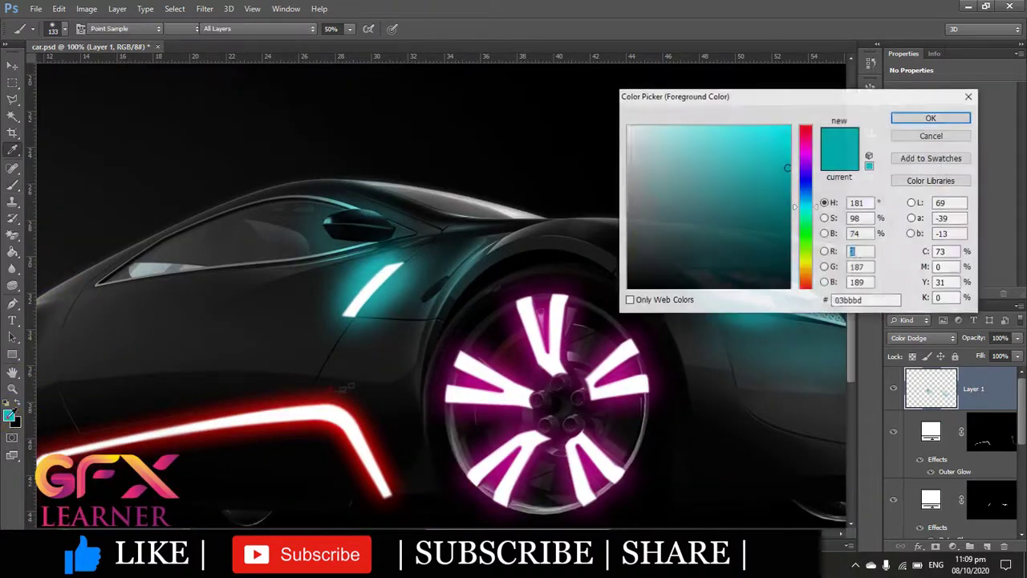
left_click(566, 305)
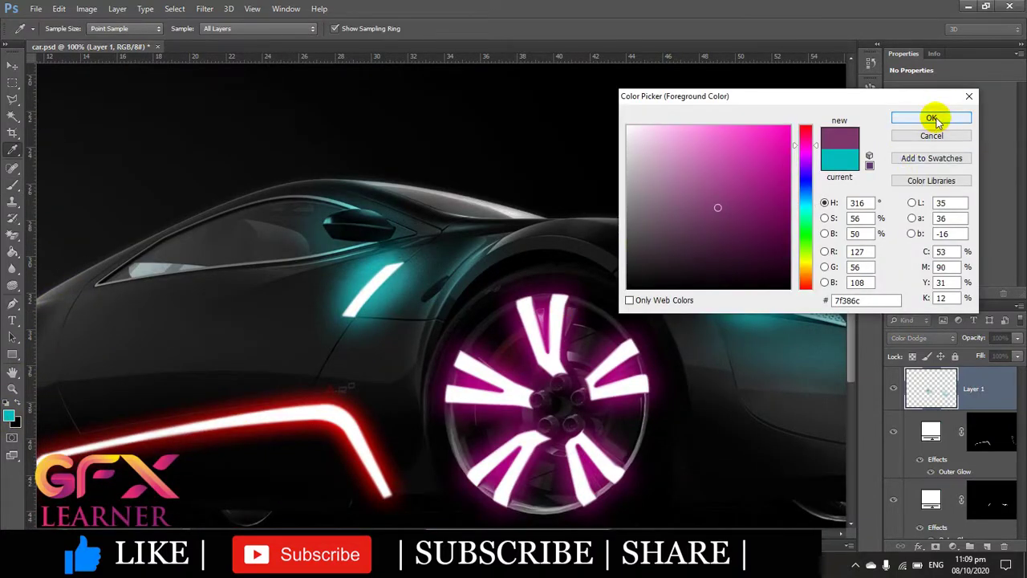
left_click_drag(779, 178, 789, 156)
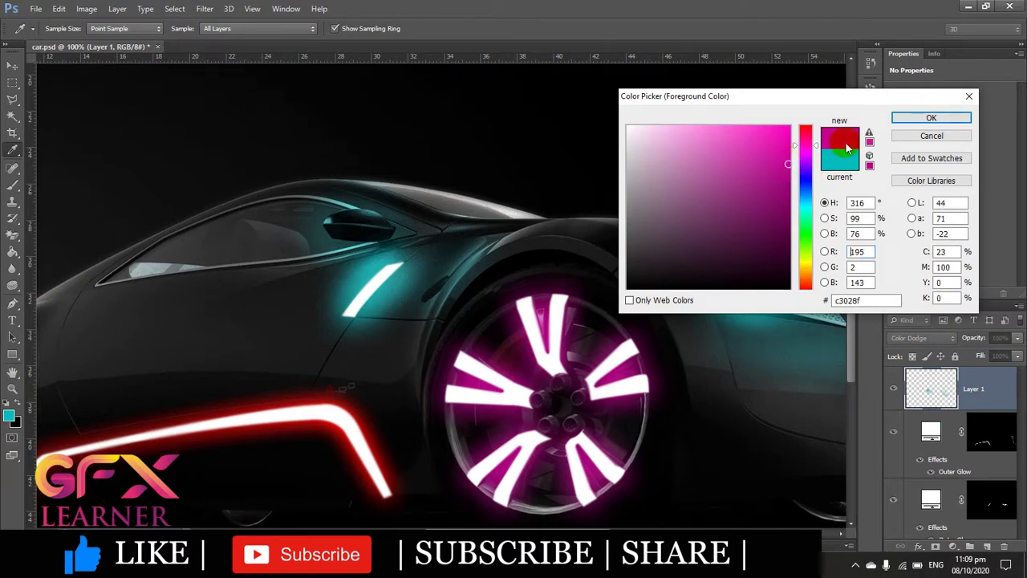
left_click(931, 118)
key("b")
- Brush faint magenta glow onto the ground under the front wheel
scroll(475, 273, "down", 1)
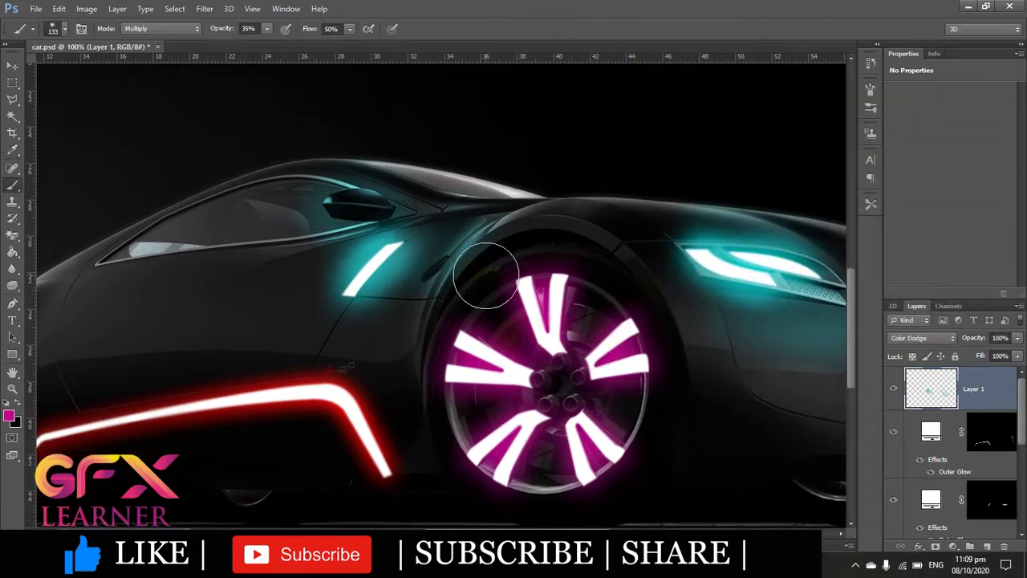
scroll(542, 337, "down", 2)
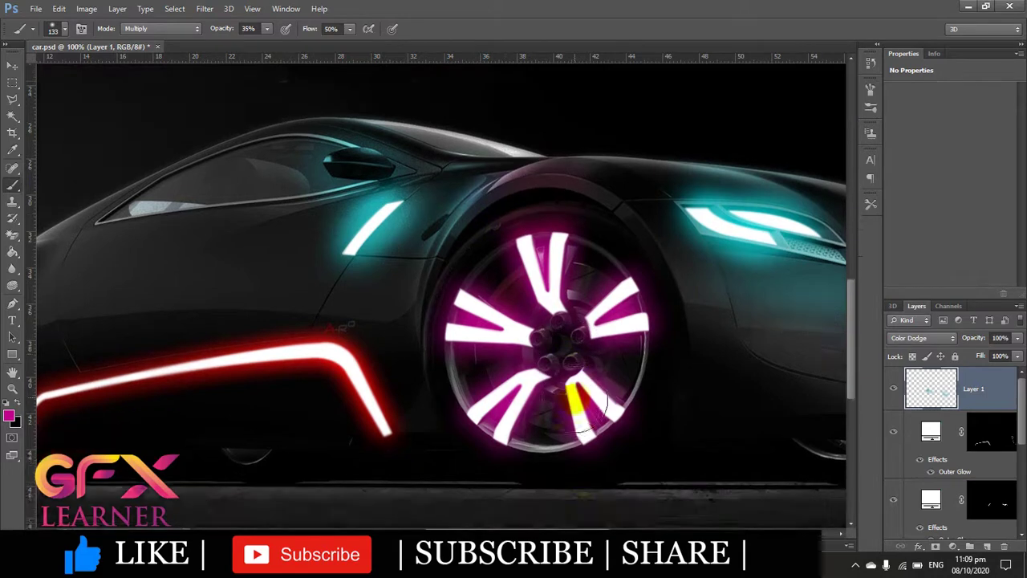
scroll(530, 418, "down", 2)
left_click_drag(526, 459, 601, 449)
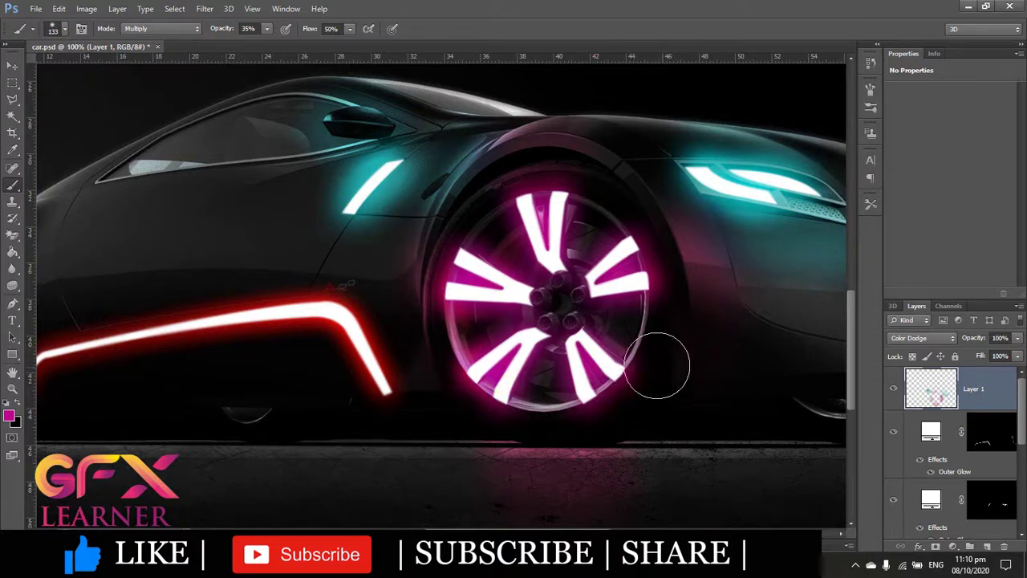
- Paint magenta glow around the rear wheel and on the ground below it
key("ctrl+plus")
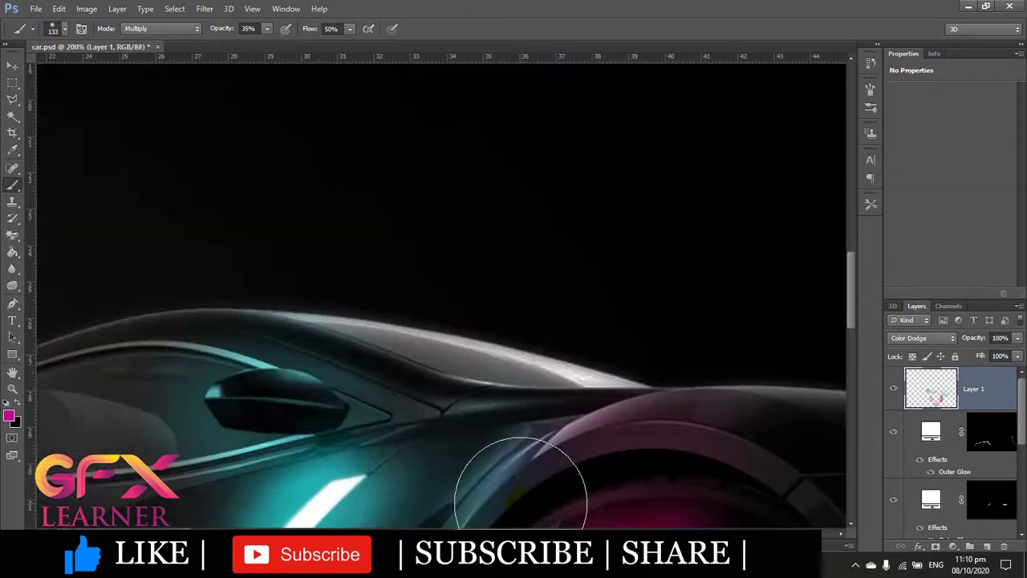
scroll(441, 289, "left", 10)
left_click_drag(422, 510, 539, 195)
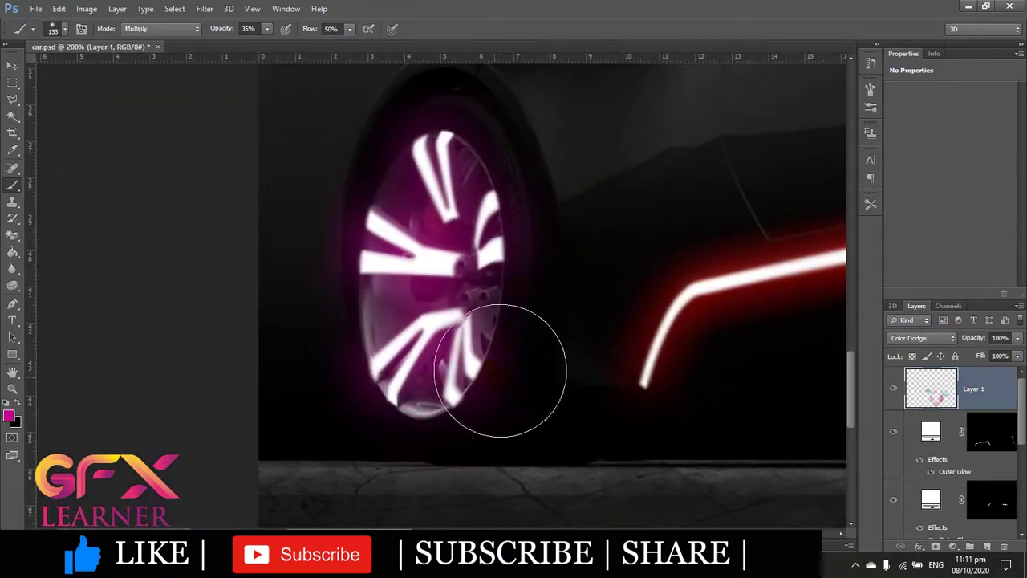
left_click(430, 173)
left_click_drag(378, 161, 378, 222)
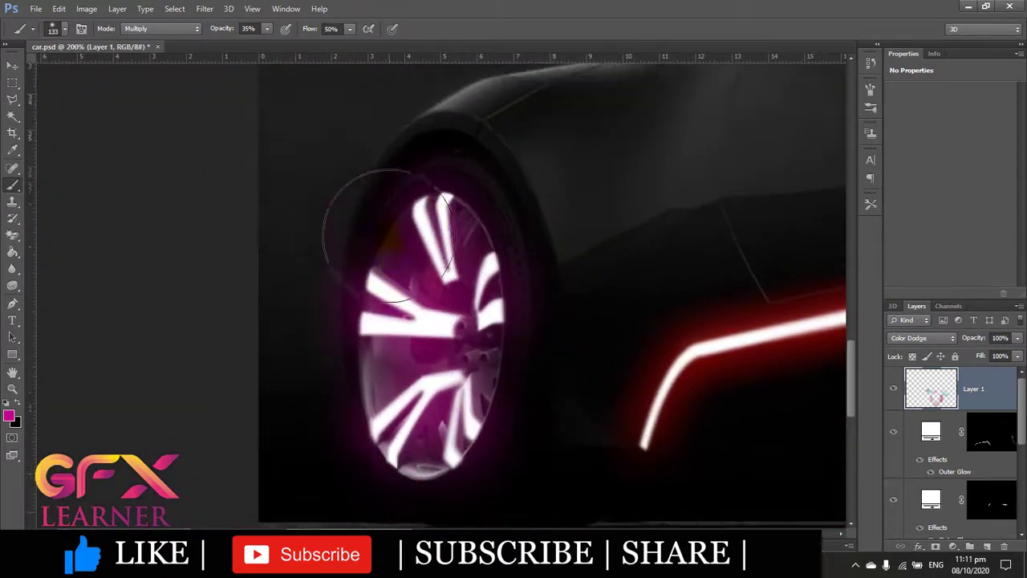
left_click(506, 311)
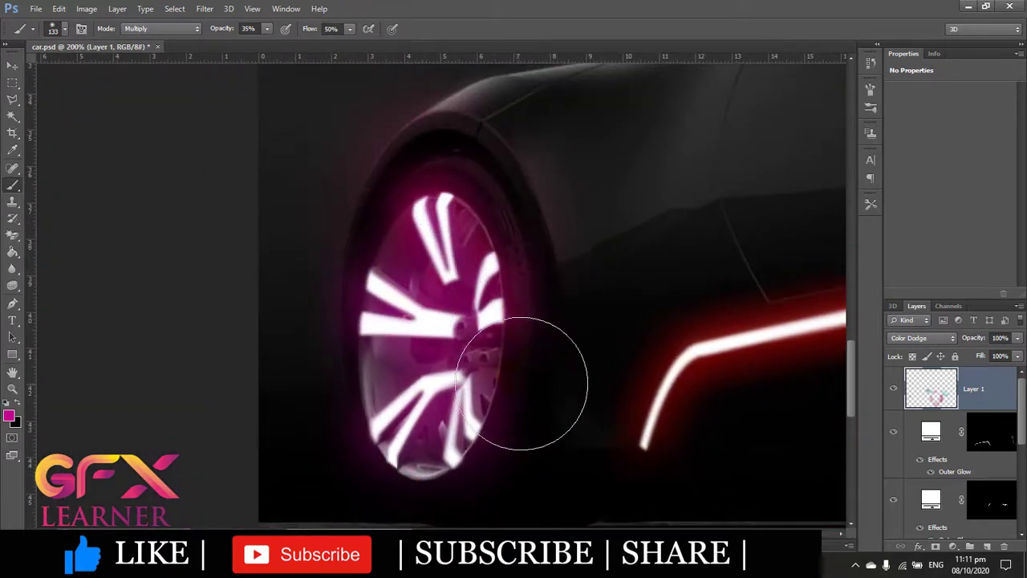
scroll(417, 192, "down", 3)
scroll(394, 441, "down", 1)
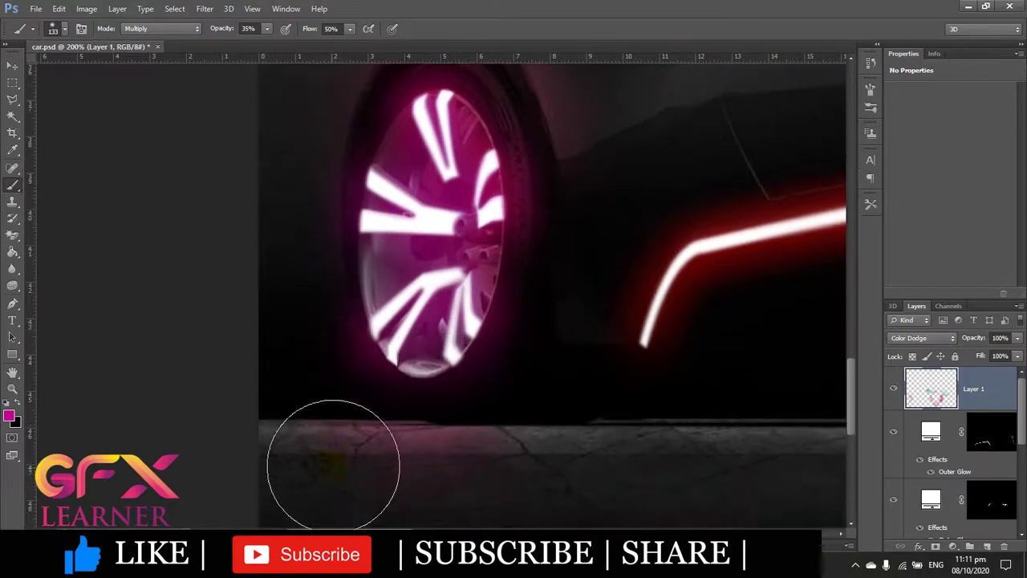
mouse_move(337, 420)
left_mouse_down()
mouse_move(294, 420)
mouse_move(295, 453)
left_mouse_up()
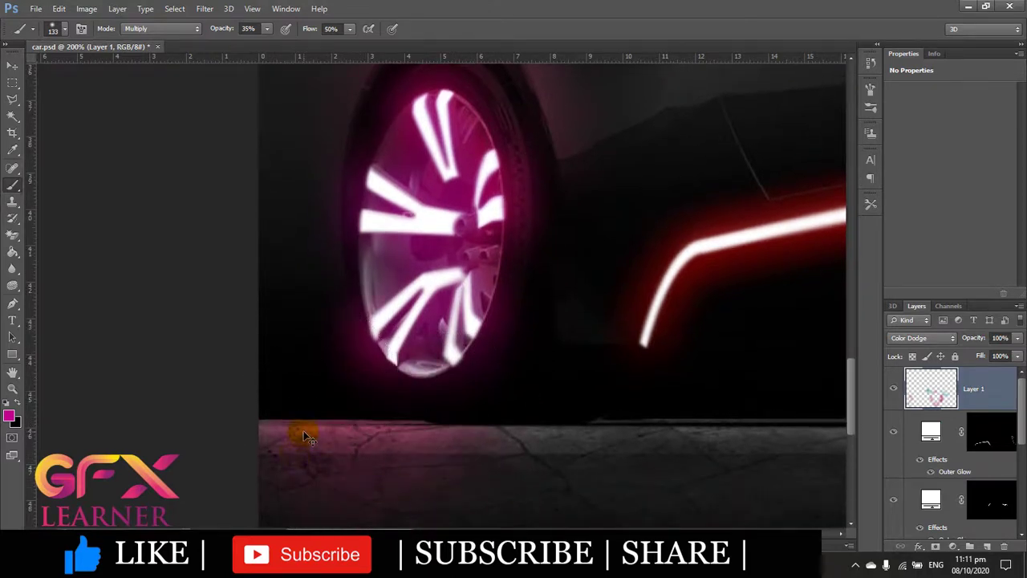
key("ctrl+0")
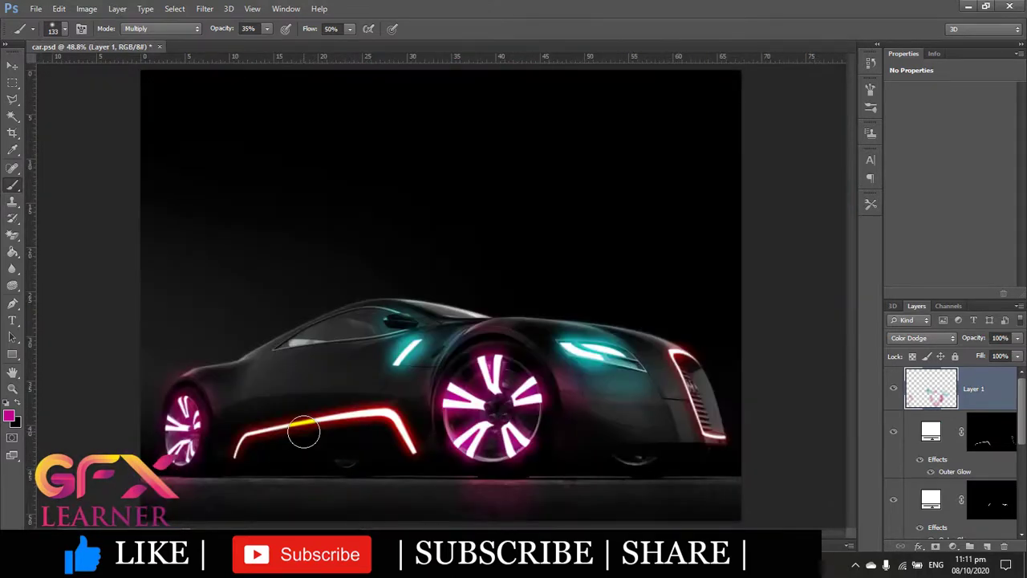
- Sample the side stripe's red and brighten it as the foreground colour
left_click(8, 416)
left_click(367, 414)
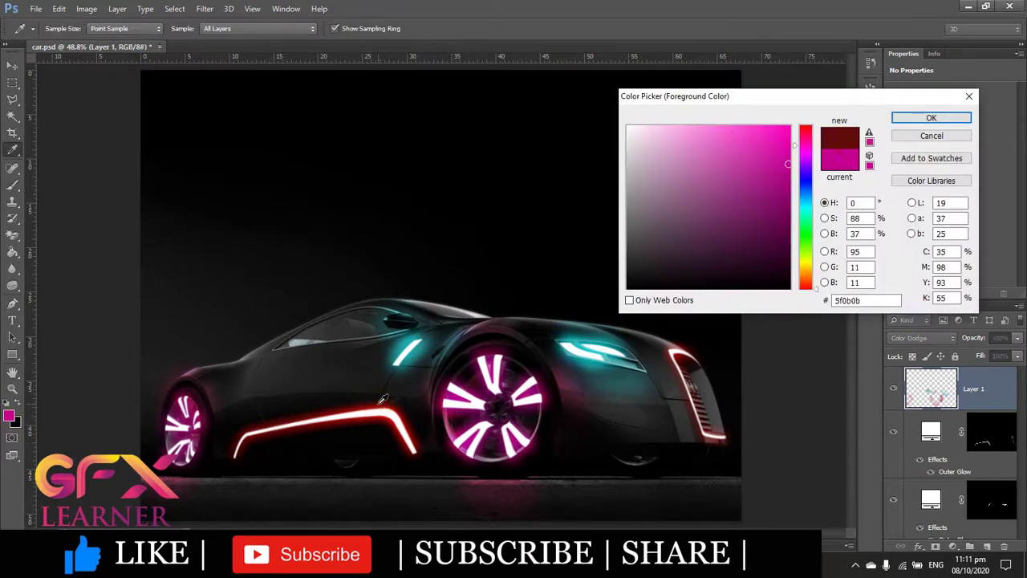
left_click_drag(774, 200, 791, 172)
left_click(931, 118)
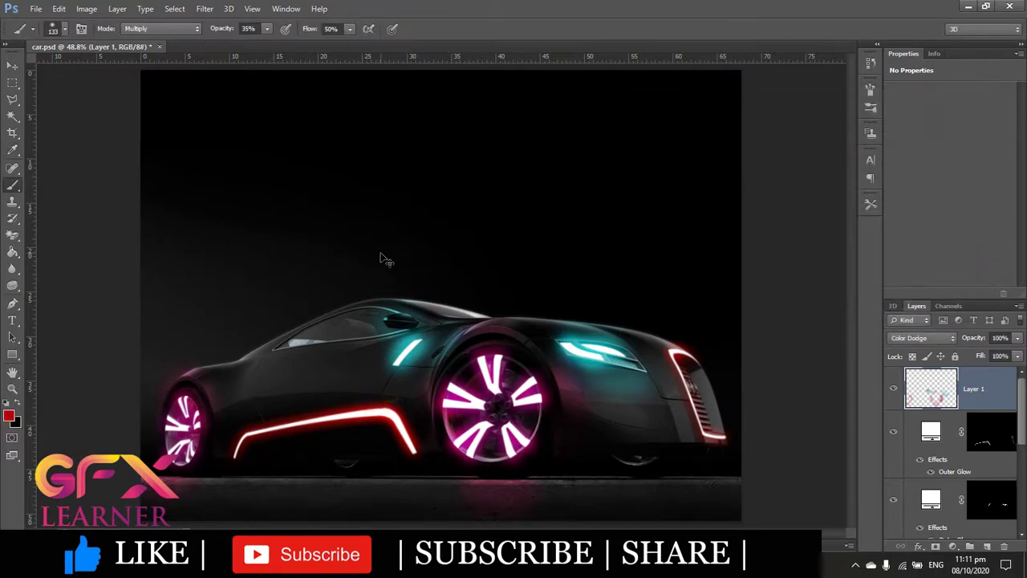
- Brush red light beneath the side stripe, compare, and add a layer mask to Layer 1
key("ctrl+1")
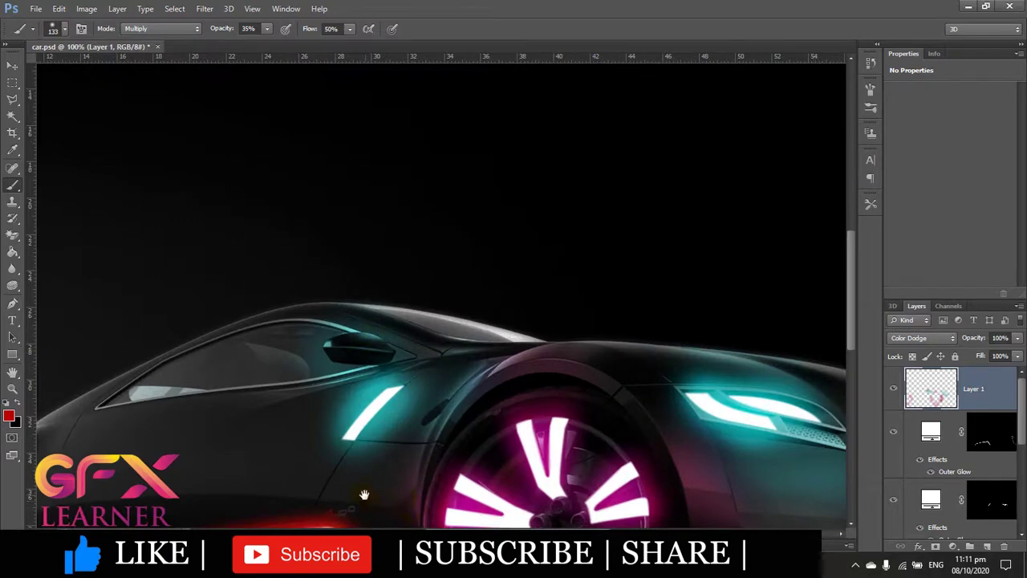
left_click_drag(337, 457, 523, 234)
scroll(396, 374, "down", 1)
scroll(397, 374, "up", 3)
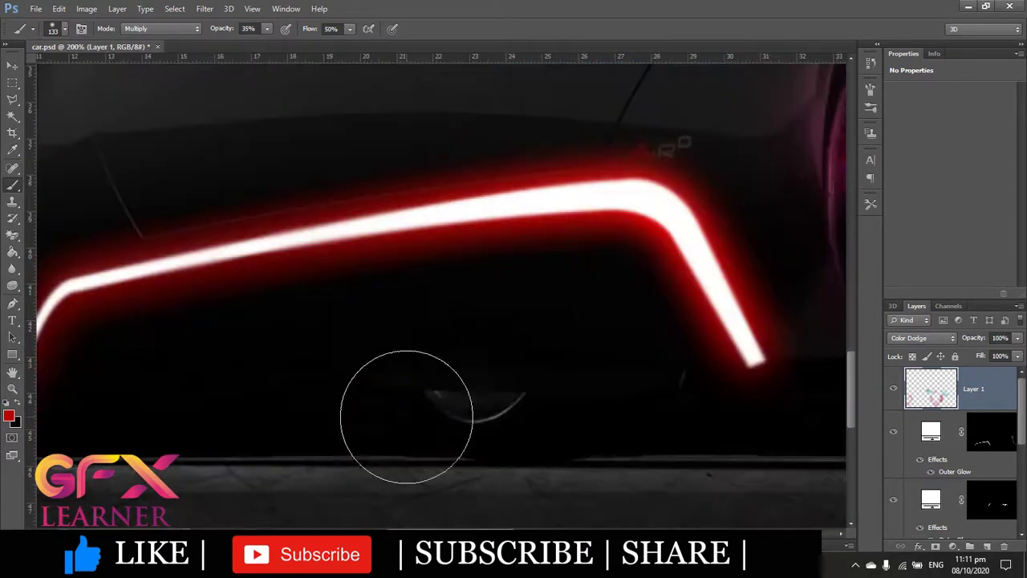
scroll(406, 419, "down", 1)
scroll(406, 420, "down", 1)
scroll(252, 373, "up", 1)
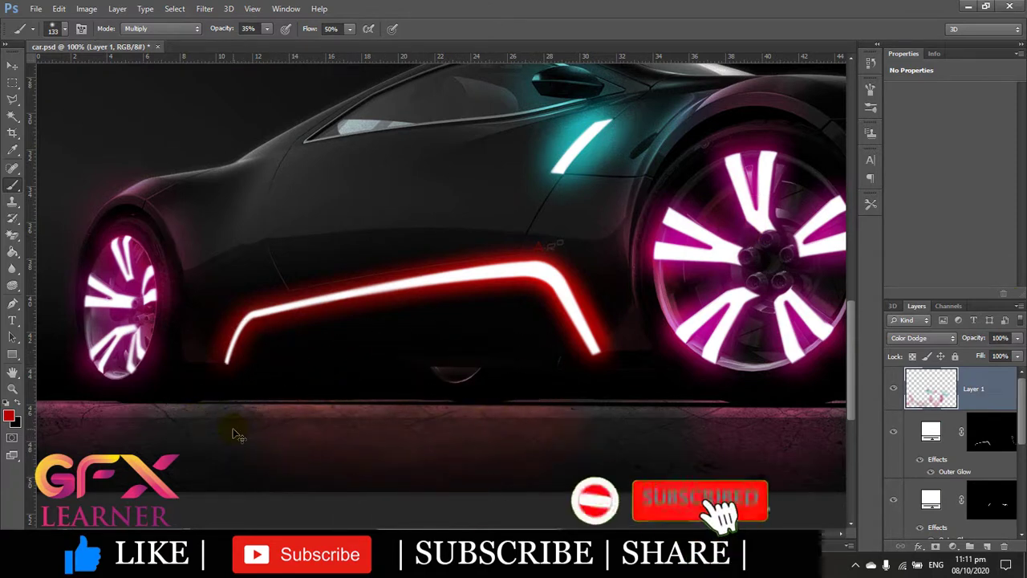
key("ctrl+0")
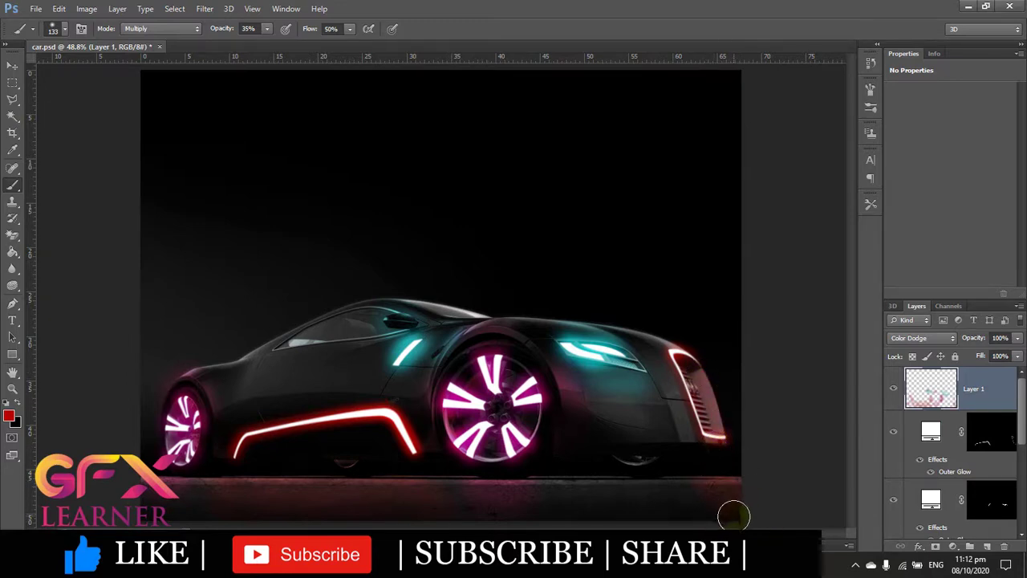
left_click(893, 388)
left_click(935, 547)
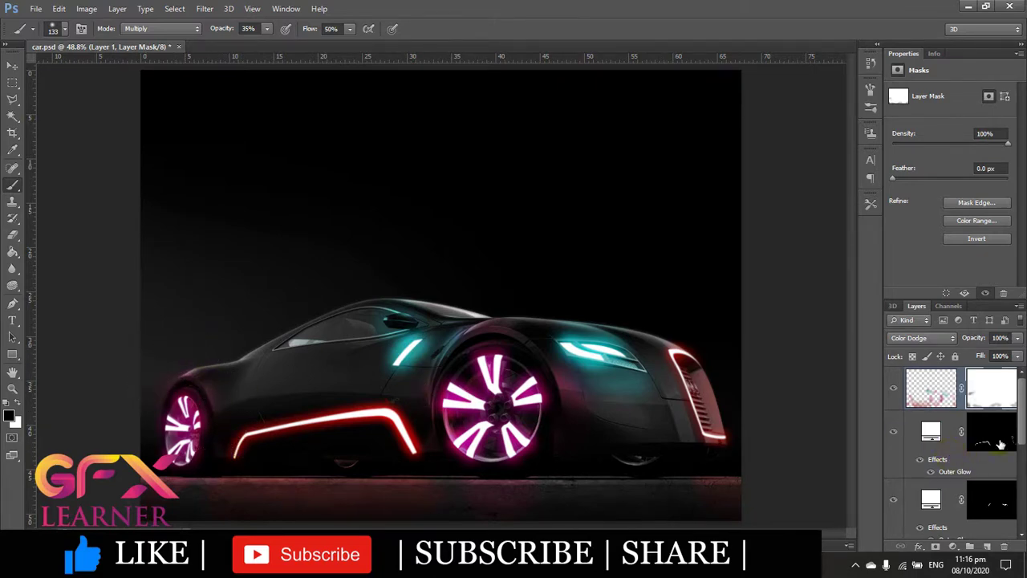
- Toggle Layer 1's glow off and on to compare, then switch to the Move tool
left_click(893, 389)
left_click(14, 69)
left_click(74, 109)
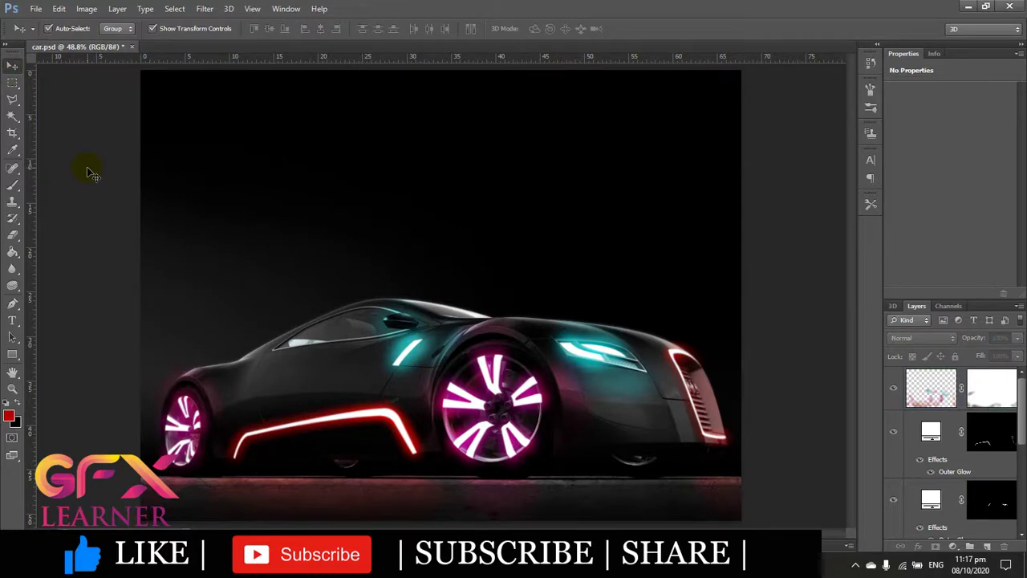